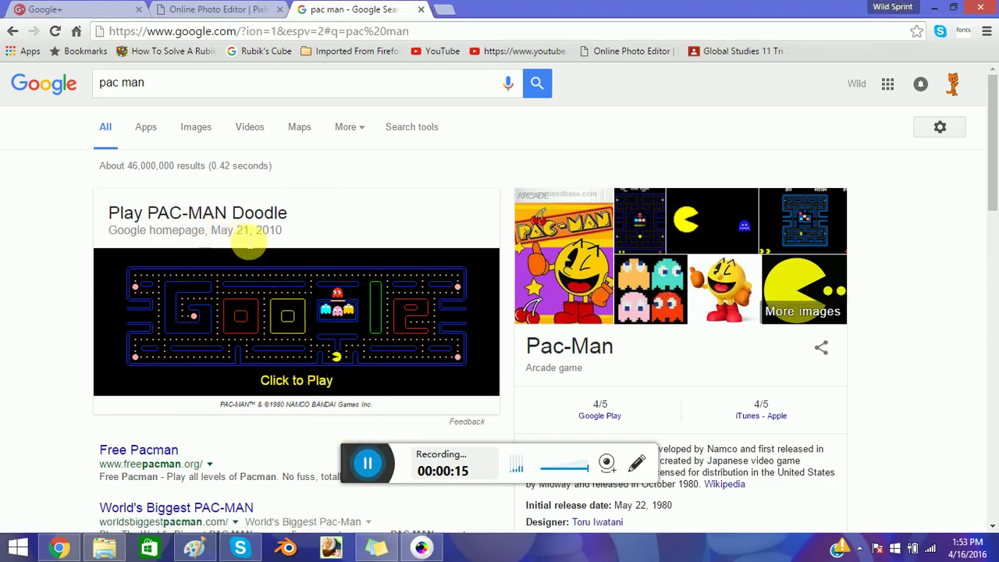
Highlight the doodle's release date, then open and close the Google notifications list.
left_click_drag(210, 230, 277, 230)
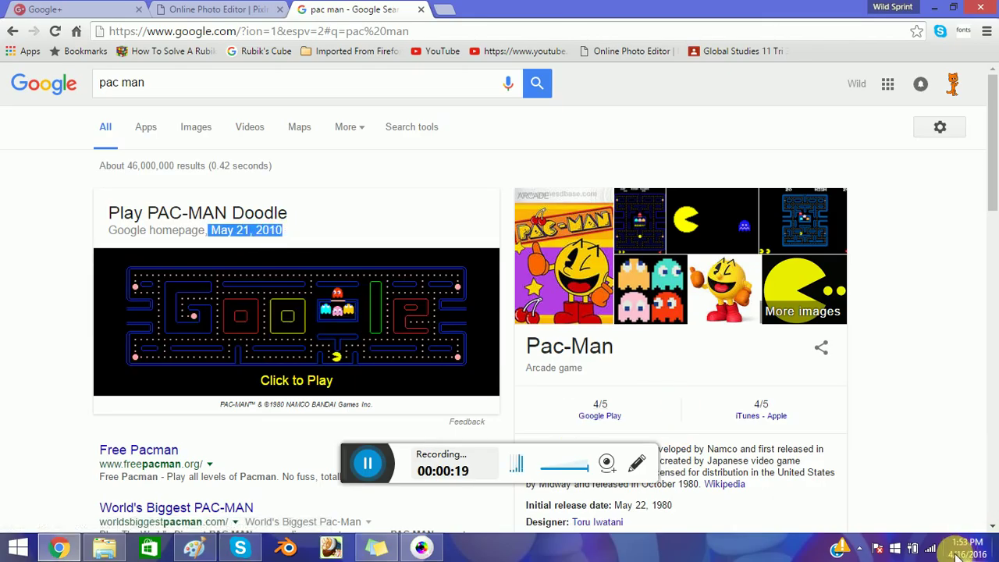
left_click(917, 68)
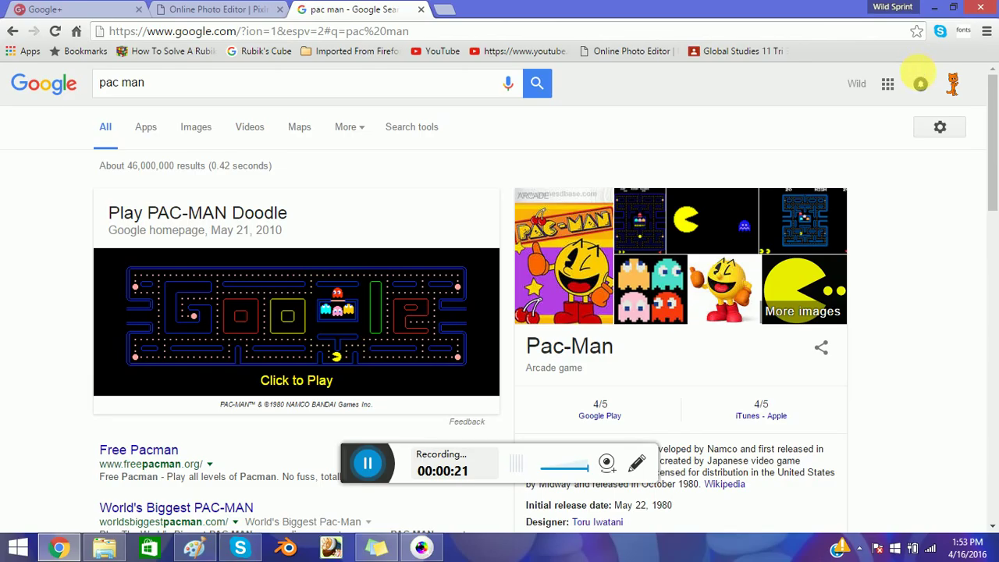
left_click(920, 82)
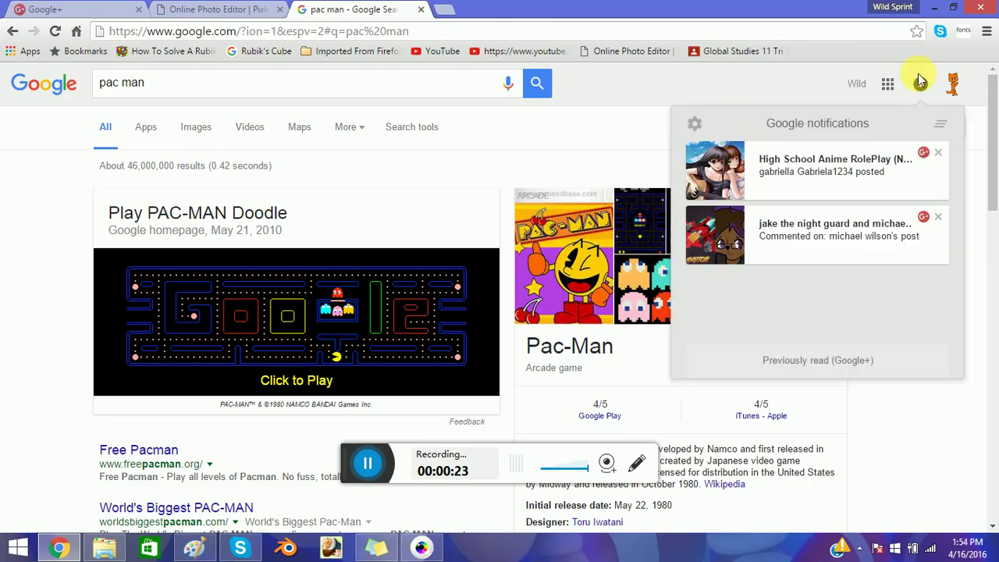
left_click(920, 82)
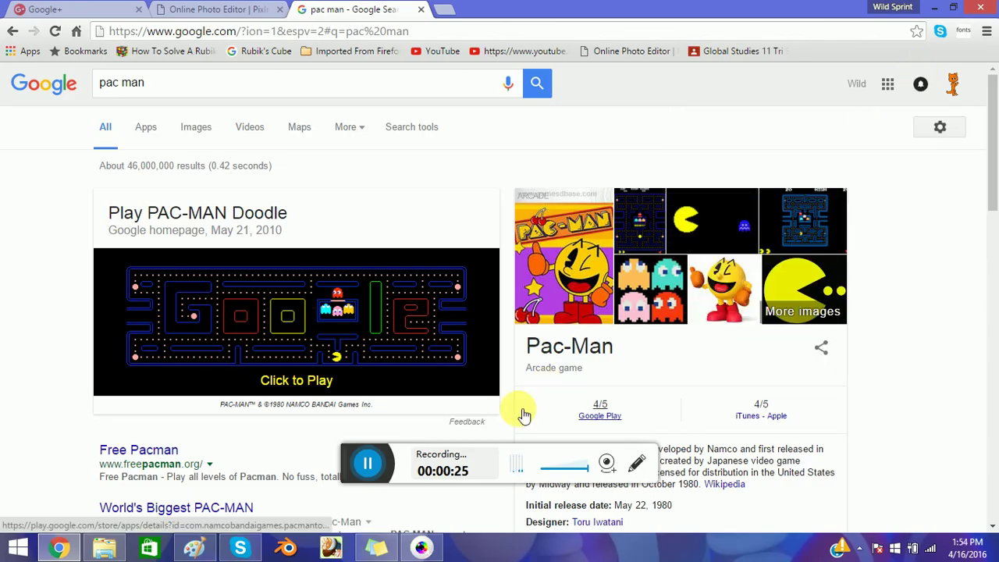
scroll(525, 413, "down", 3)
scroll(523, 412, "down", 3)
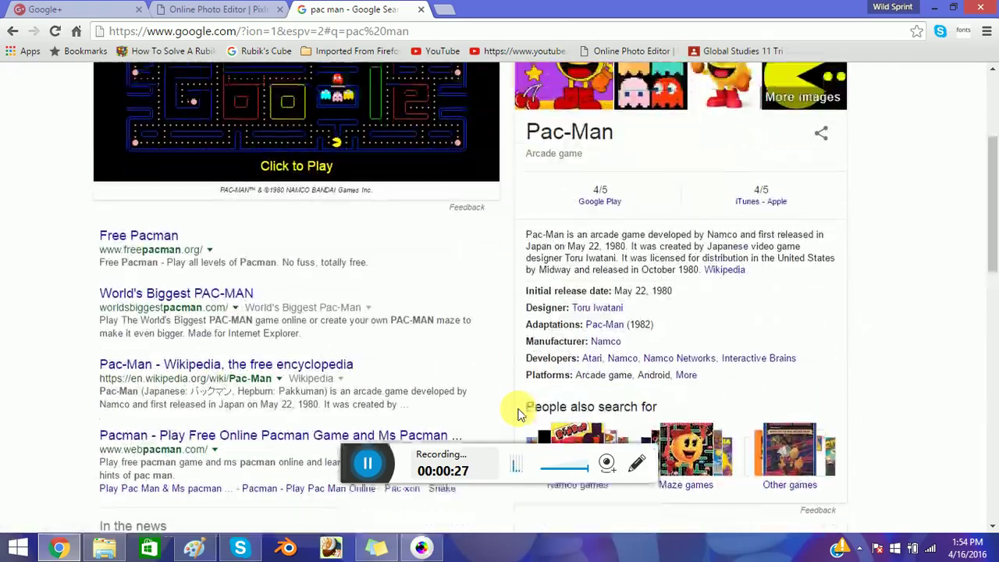
scroll(521, 414, "up", 3)
scroll(522, 414, "down", 3)
scroll(523, 414, "down", 4)
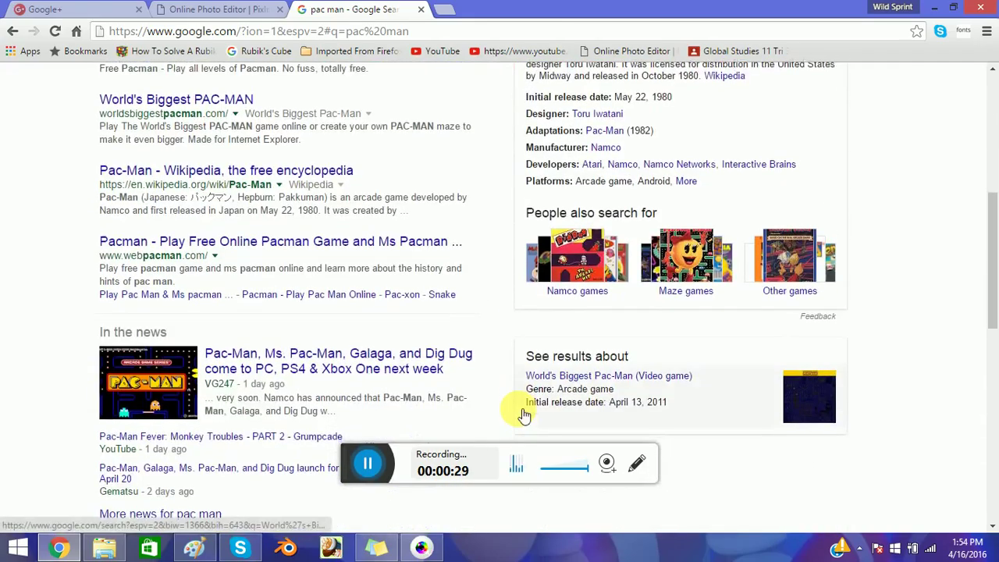
scroll(524, 413, "down", 3)
scroll(524, 414, "down", 3)
scroll(525, 413, "down", 3)
scroll(523, 414, "down", 3)
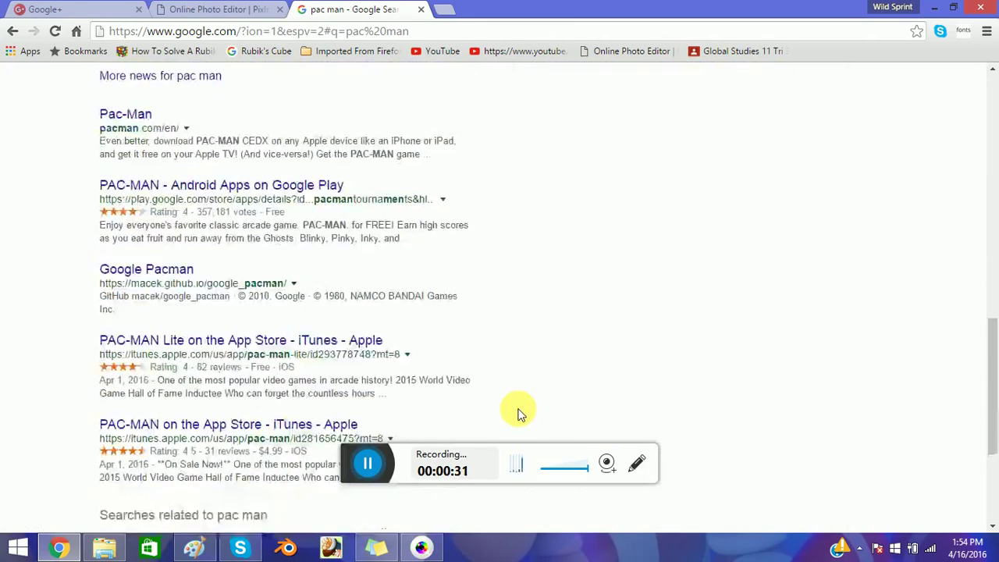
scroll(521, 412, "down", 3)
scroll(521, 412, "down", 2)
scroll(521, 412, "up", 2)
scroll(522, 412, "up", 6)
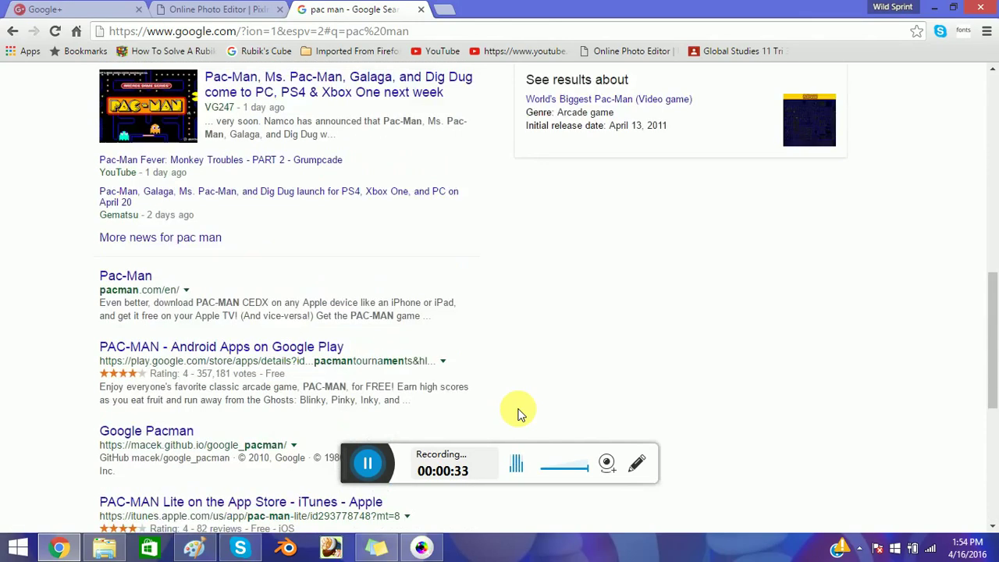
scroll(521, 412, "up", 3)
scroll(521, 412, "up", 5)
scroll(521, 412, "up", 2)
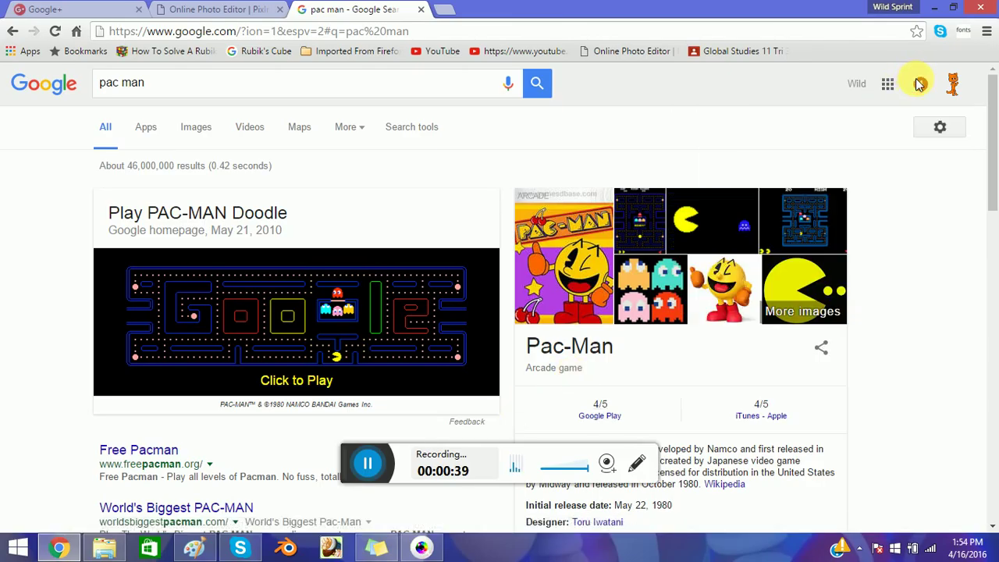
Start the PAC-MAN doodle and guide Pac-Man along the bottom corridor and up the left.
left_click(366, 455)
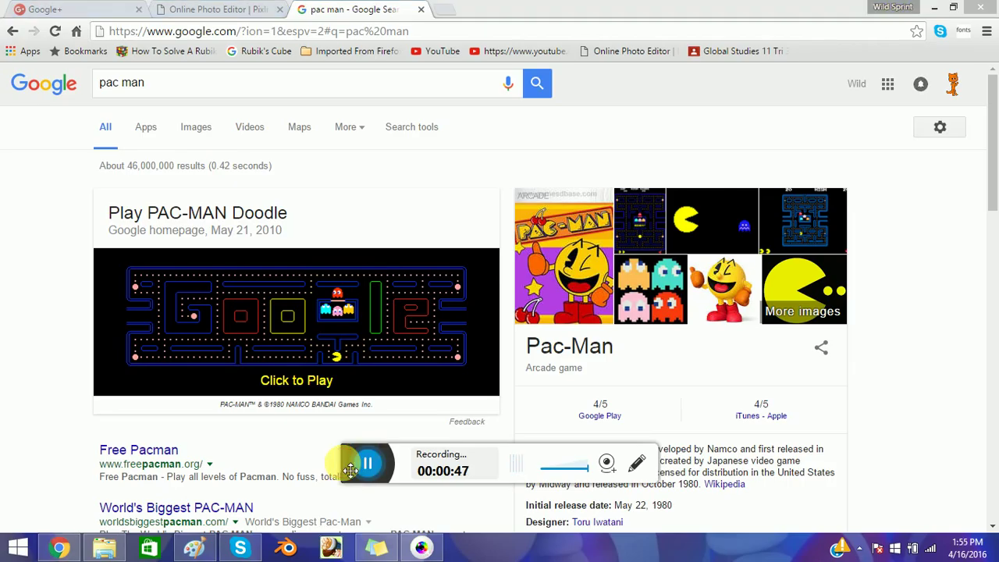
left_click(281, 363)
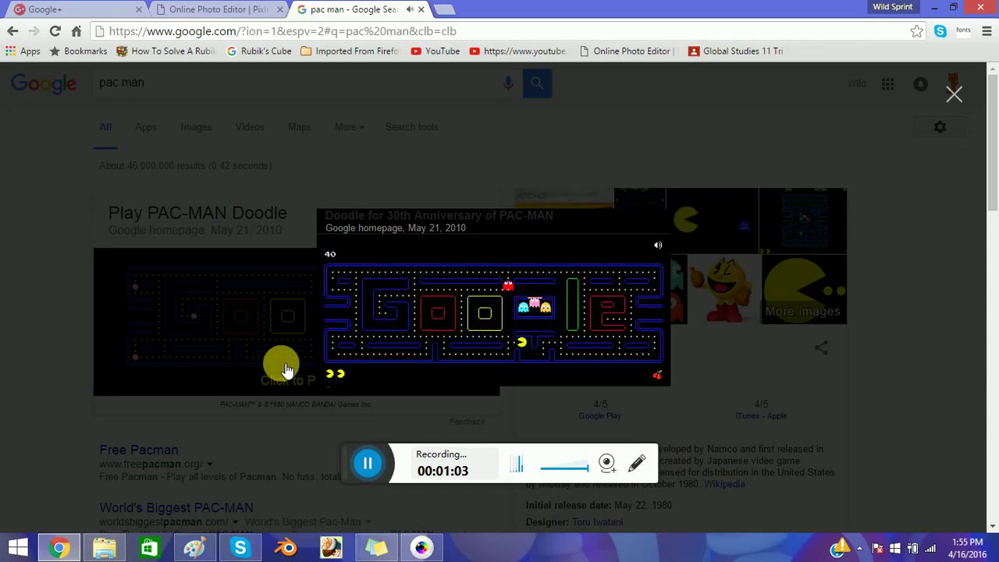
key("Down")
key("Left")
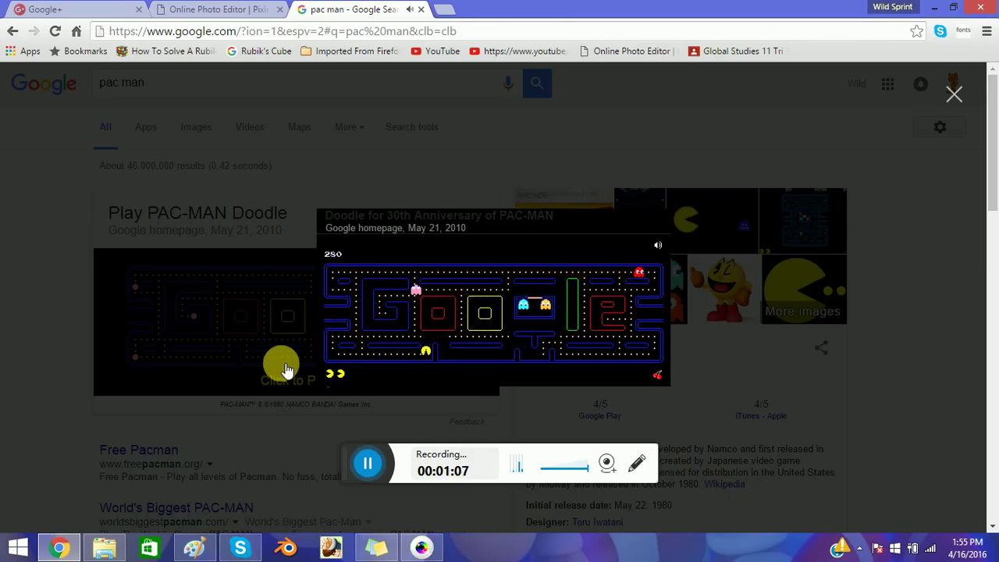
key("Up")
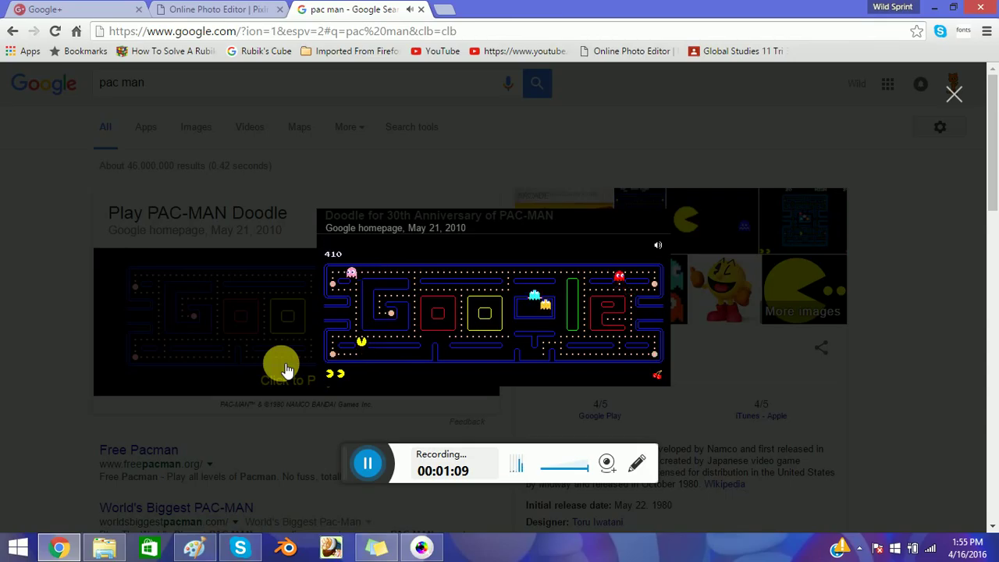
key("Right")
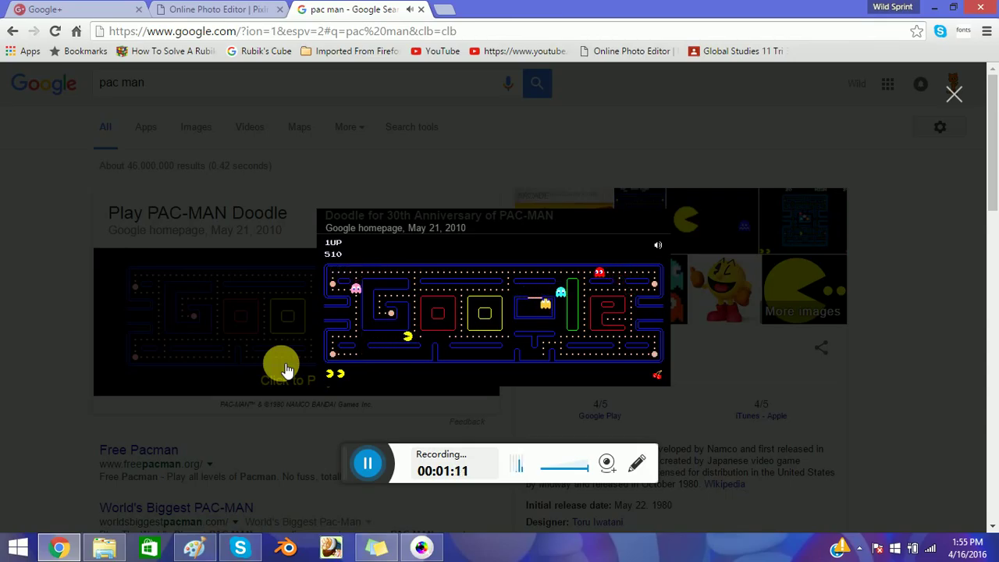
key("Up")
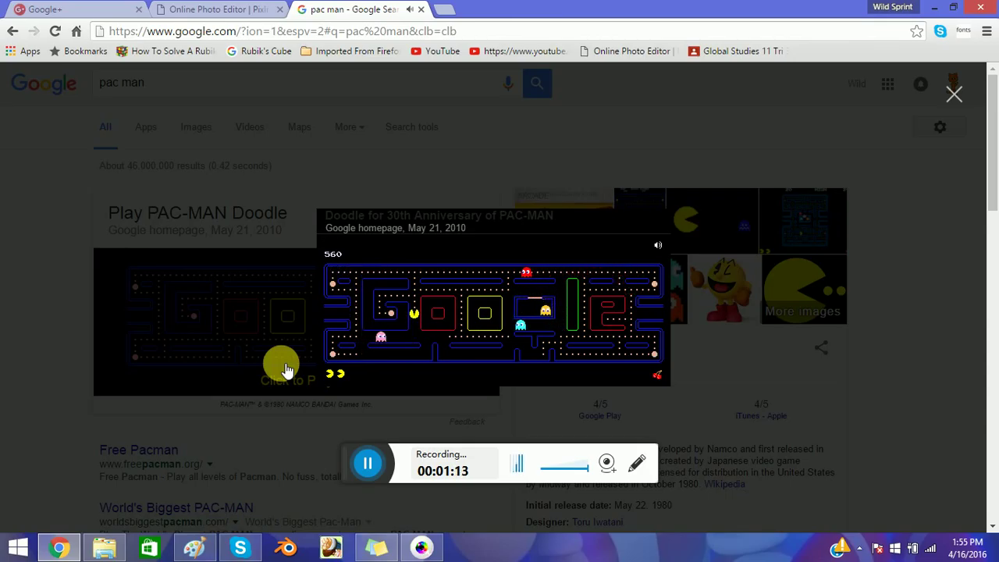
key("Left")
Eat the power pellet and sweep Pac-Man right along the top row.
key("Down")
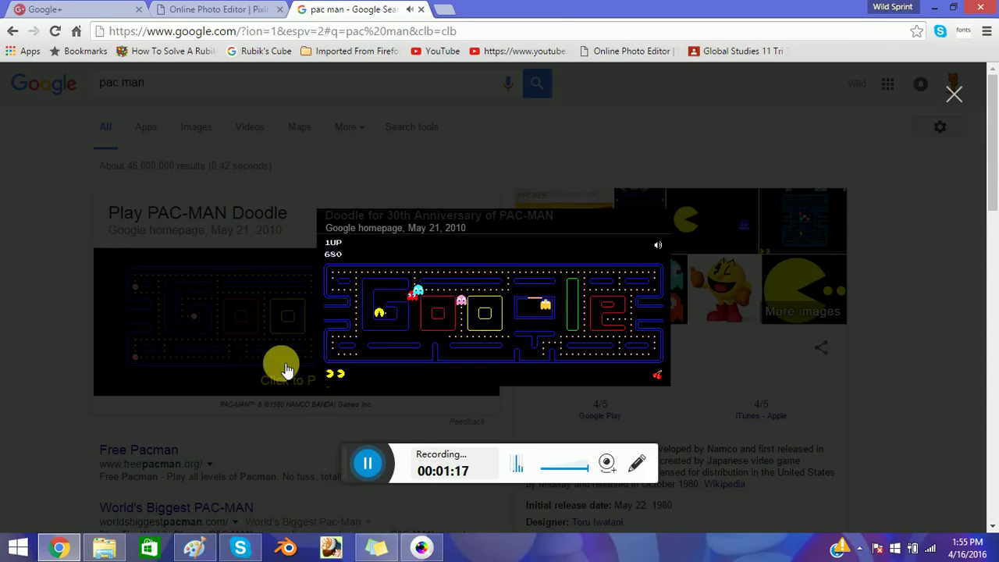
key("Up")
key("Right")
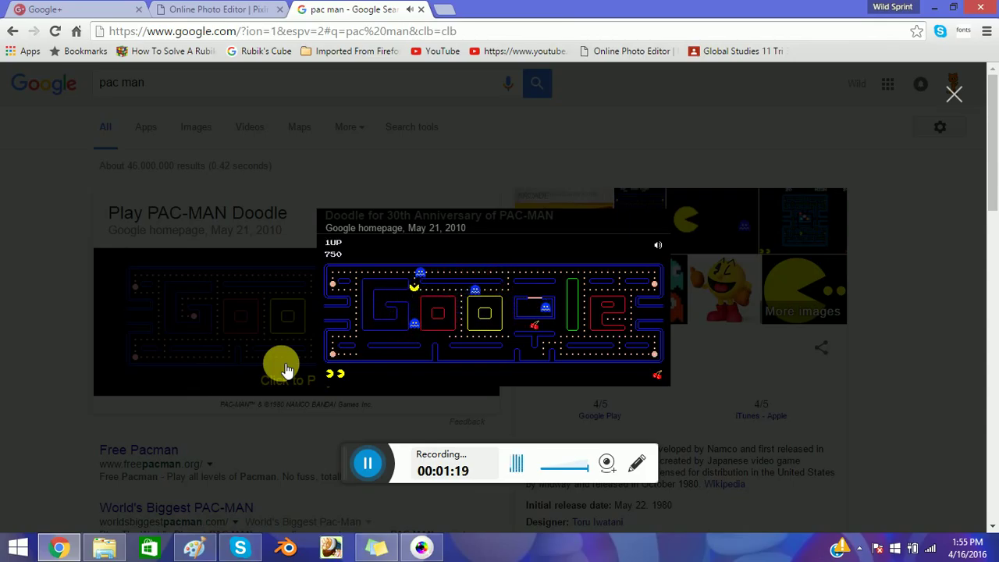
key("Up")
key("Right")
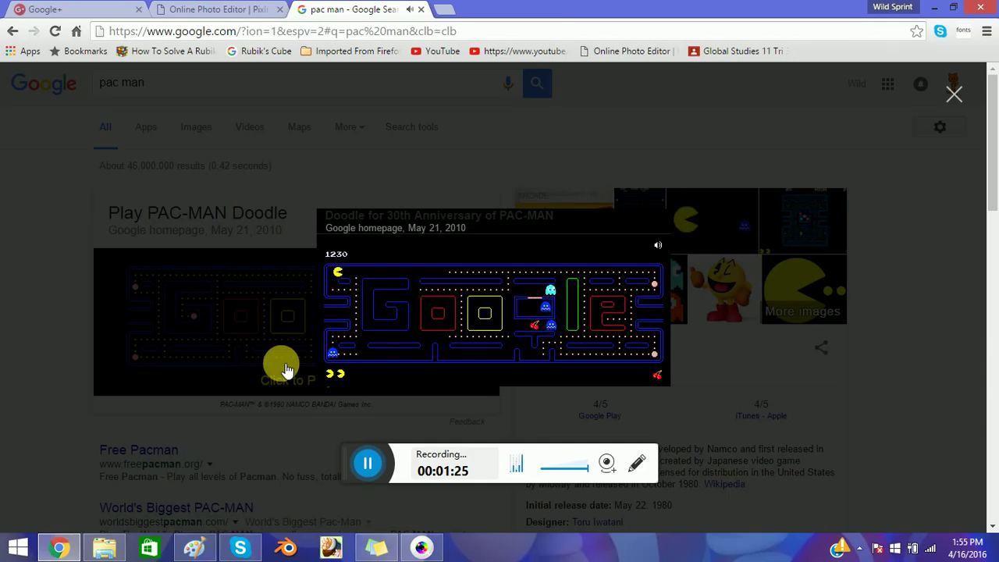
key("Right")
Loop Pac-Man through the left and top corridors, pushing the score to 1760.
key("Left")
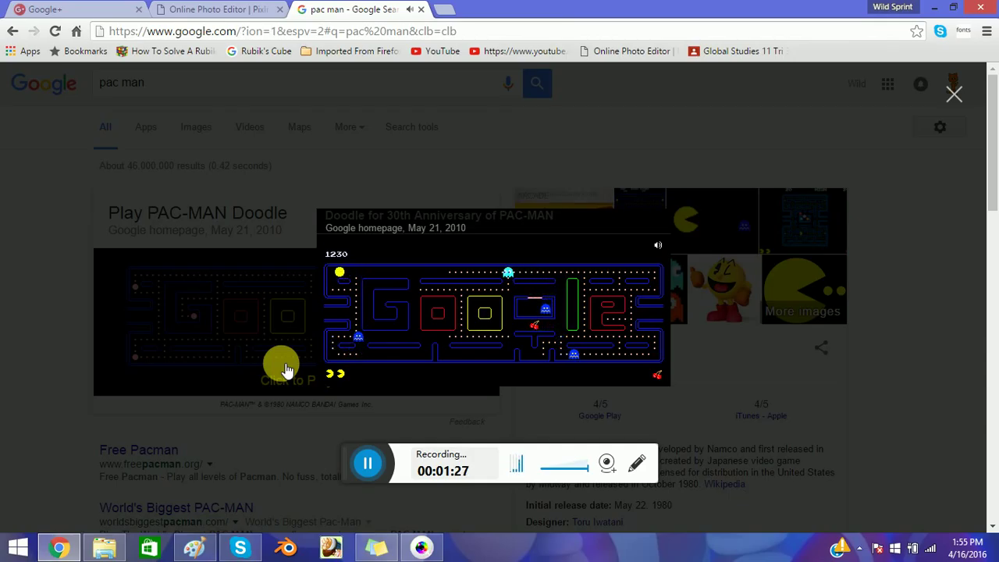
key("Down")
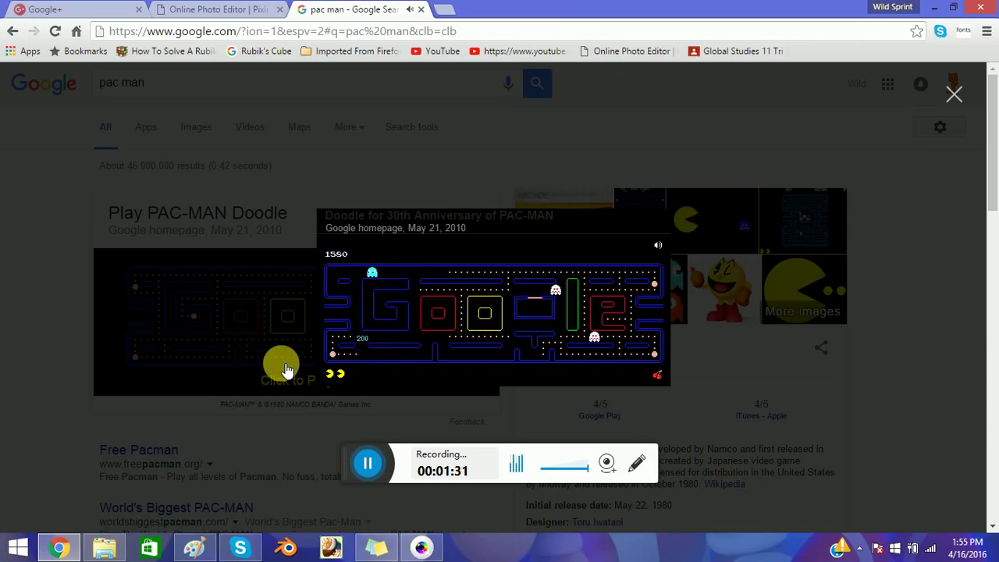
key("Right")
key("Up")
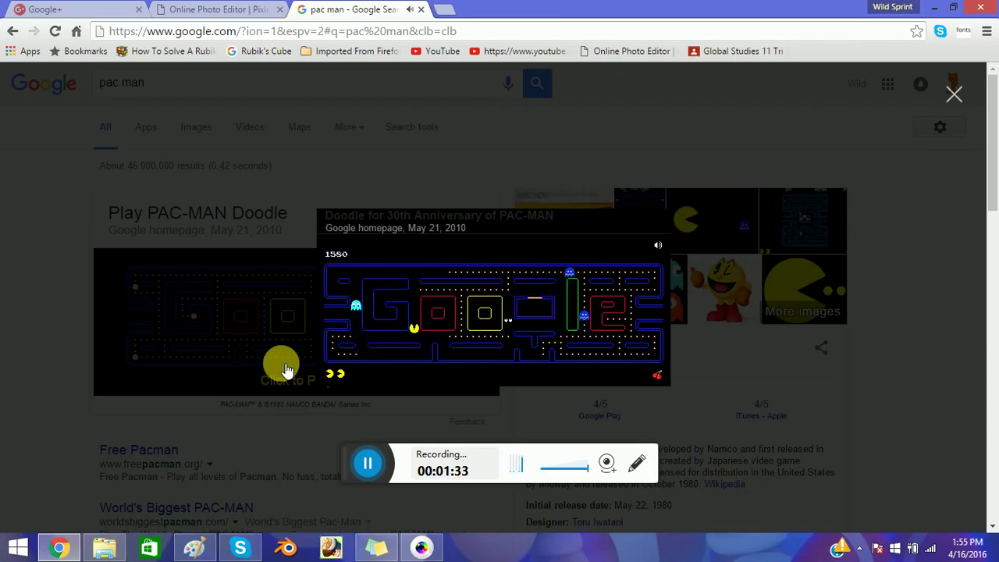
key("Right")
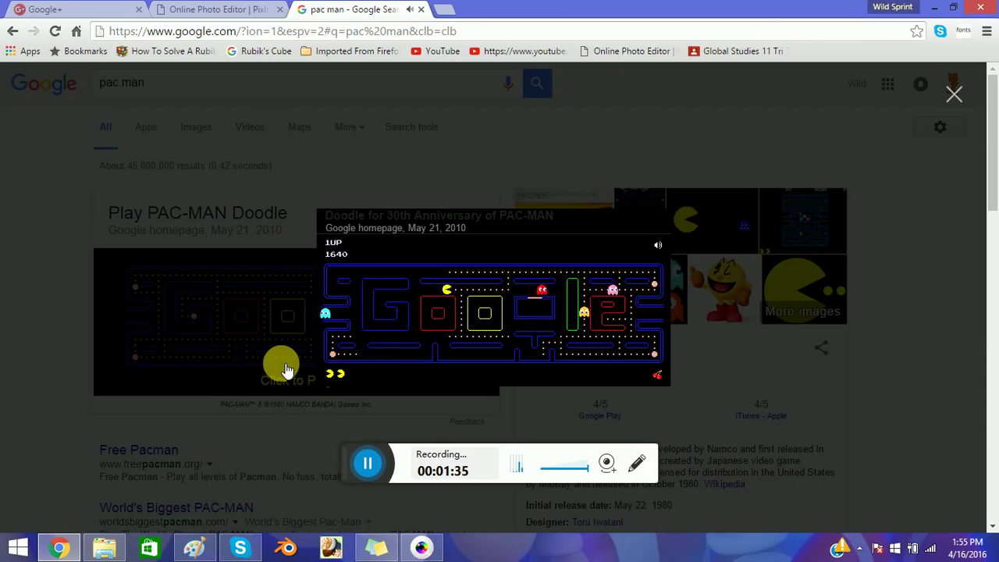
key("Down")
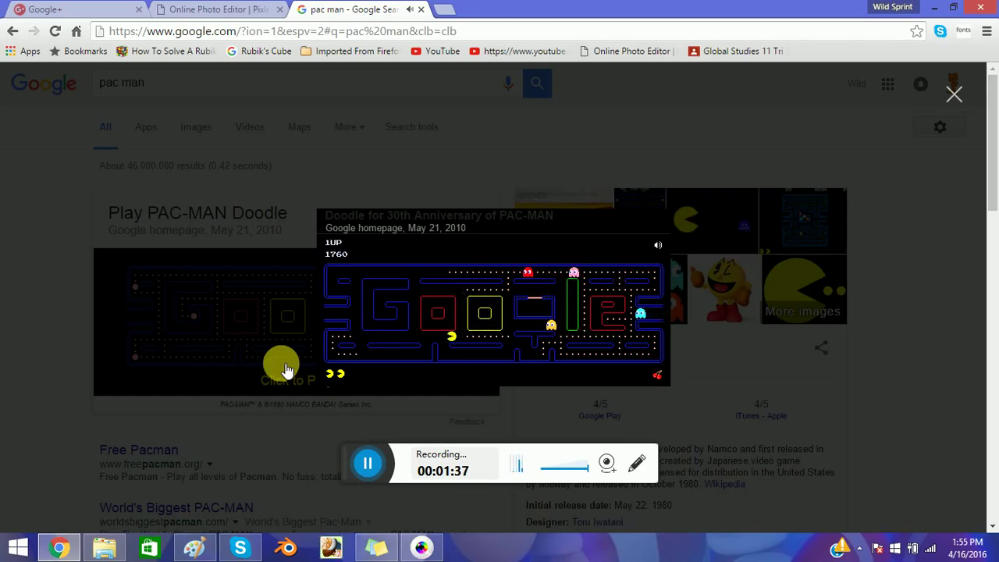
Eat the lower power pellet and a blue ghost, then run along the bottom.
key("Left")
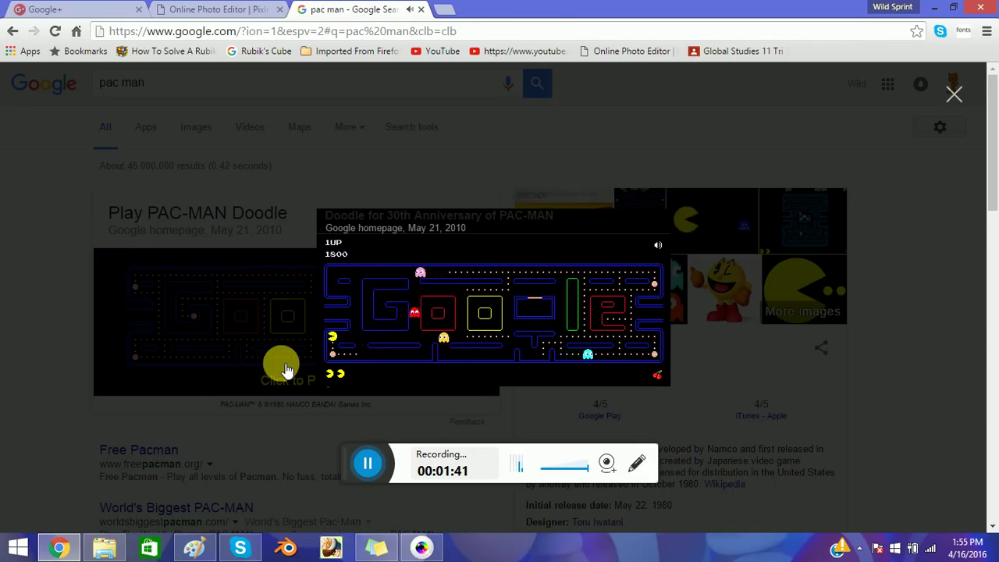
key("Down")
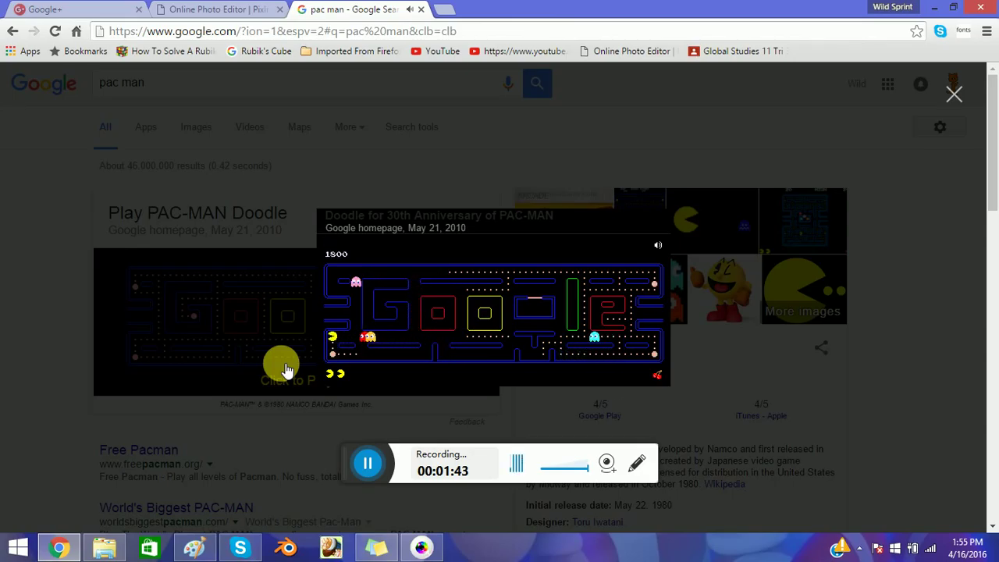
key("Up")
key("Right")
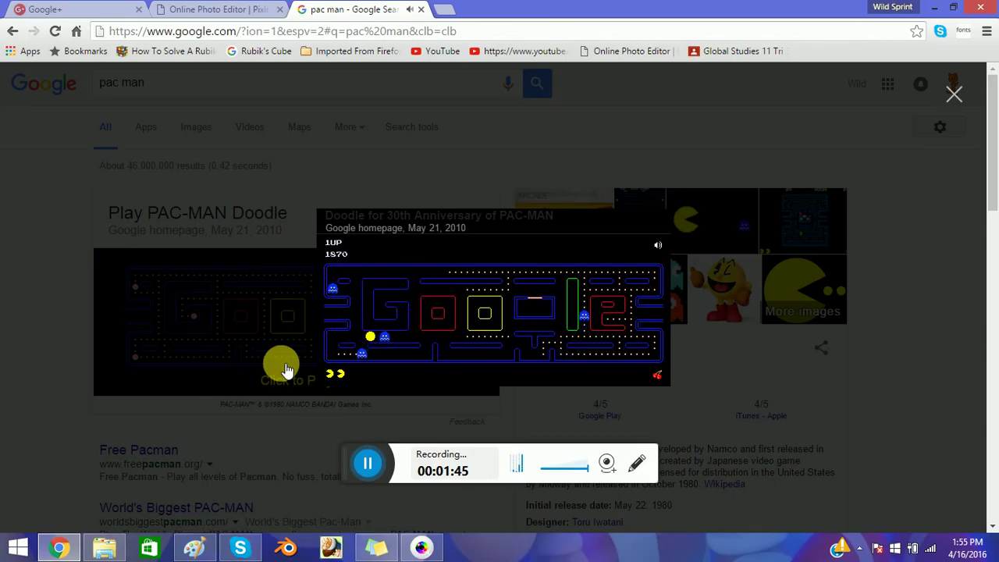
key("Left")
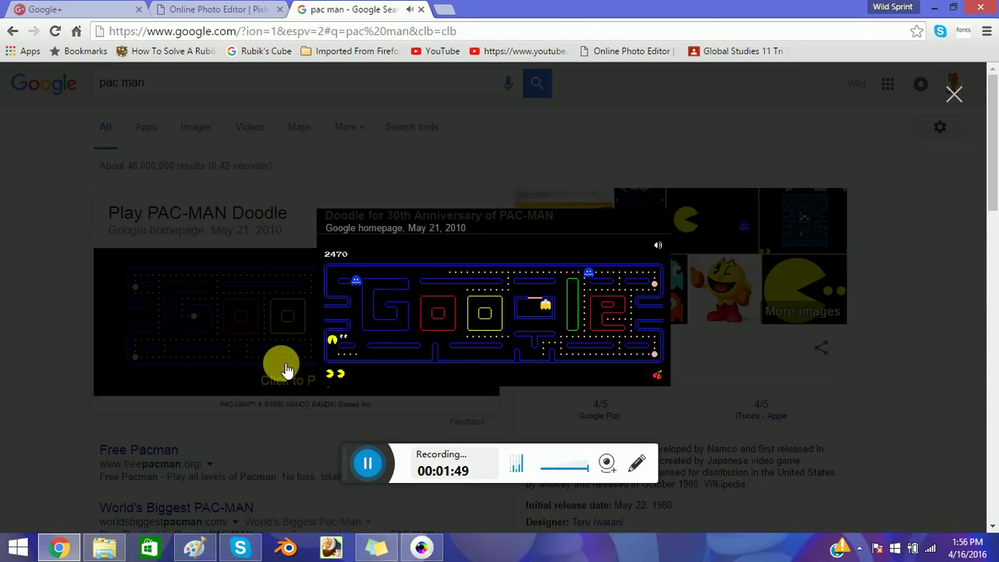
key("Down")
key("Right")
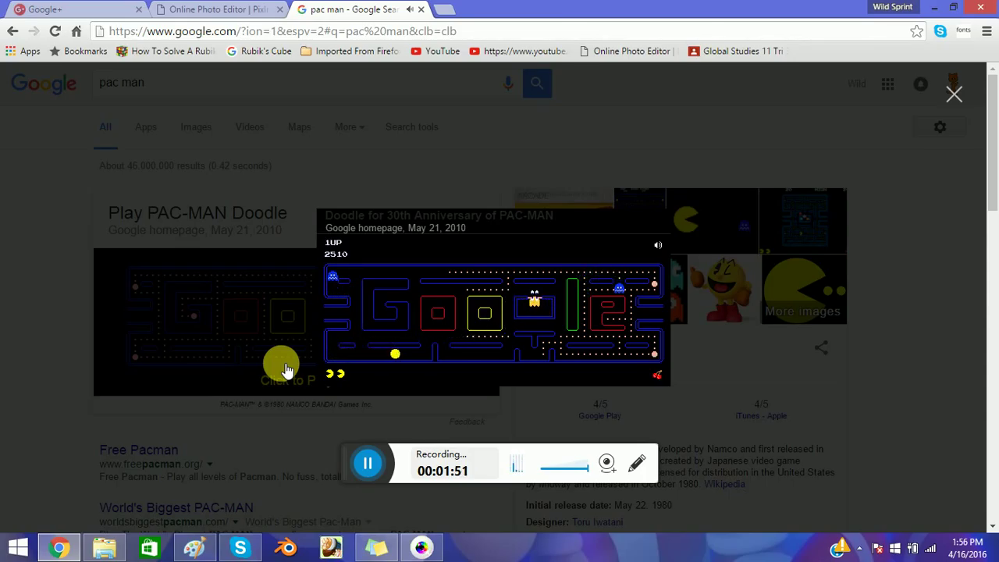
Clear dots up the corridors and along the top row while fleeing the pink ghost.
key("Right")
key("Up")
key("Right")
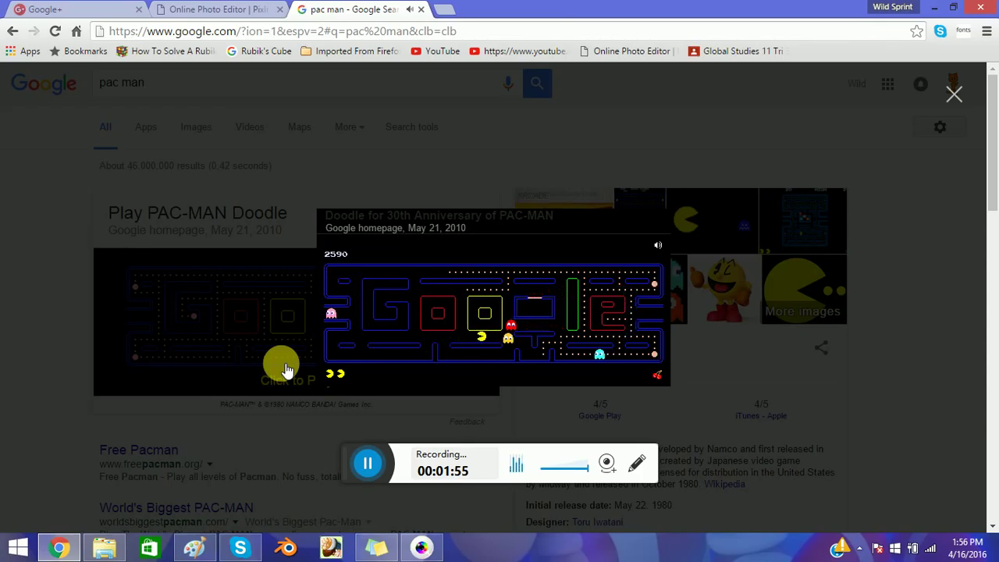
key("Up")
key("Right")
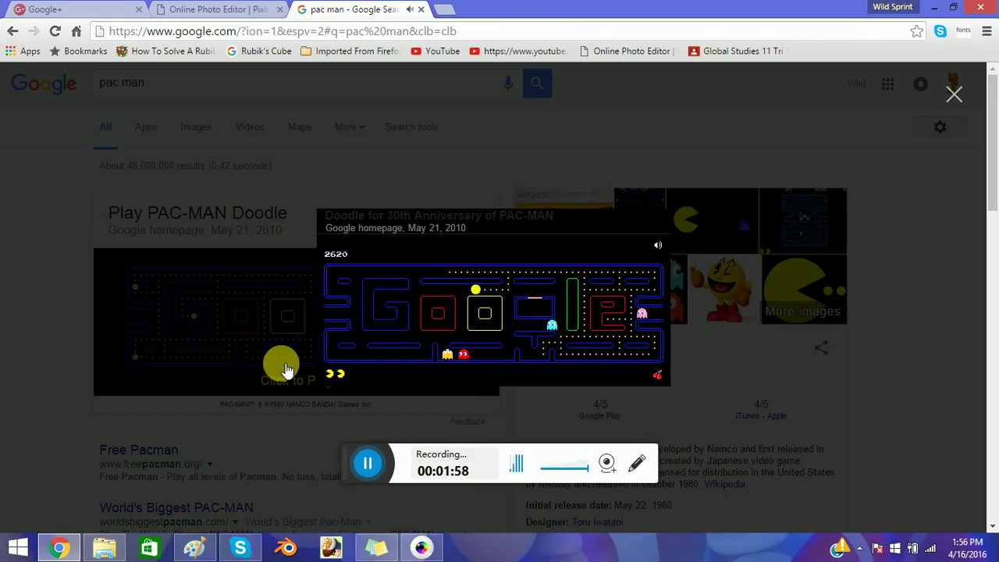
key("Up")
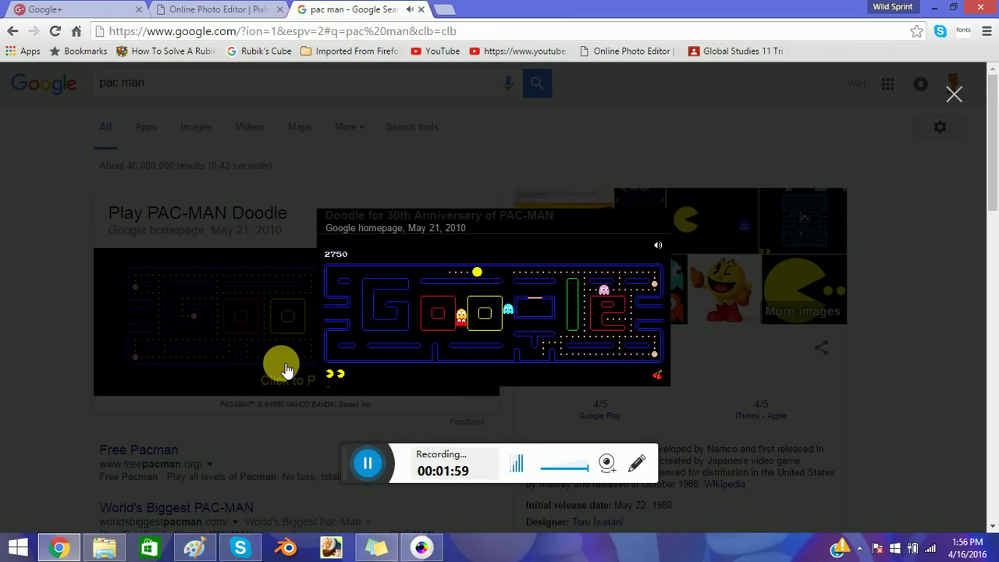
key("Left")
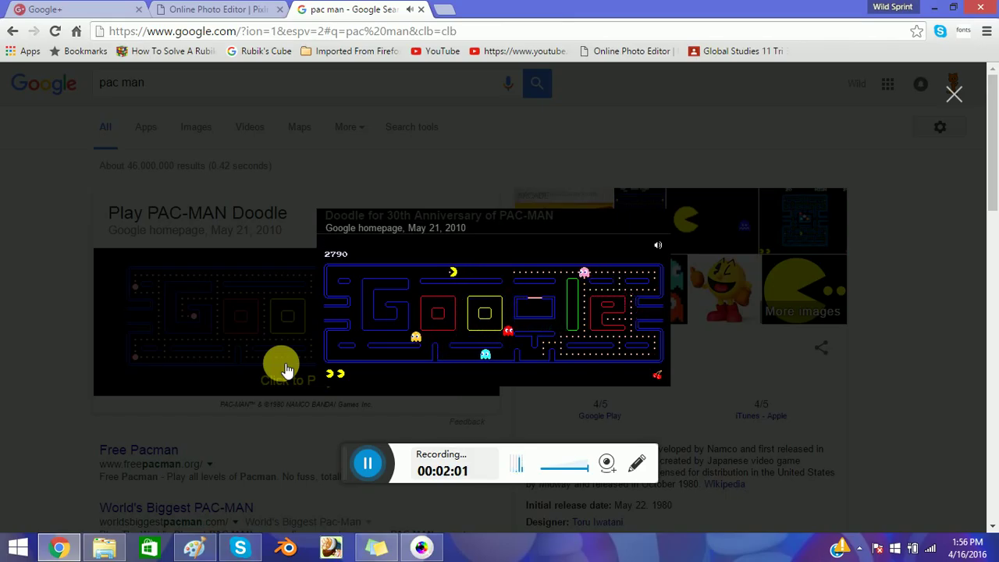
key("Down")
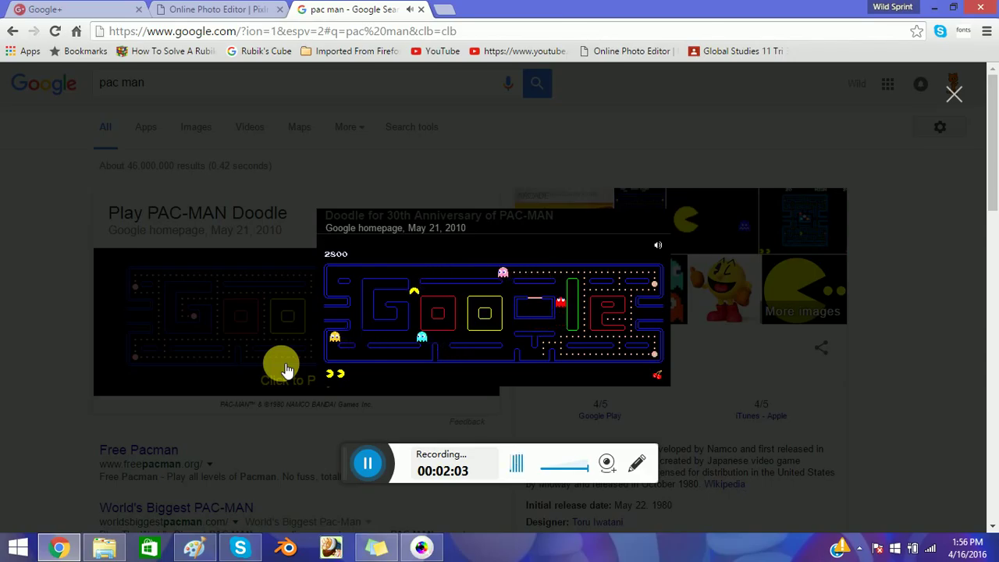
key("Right")
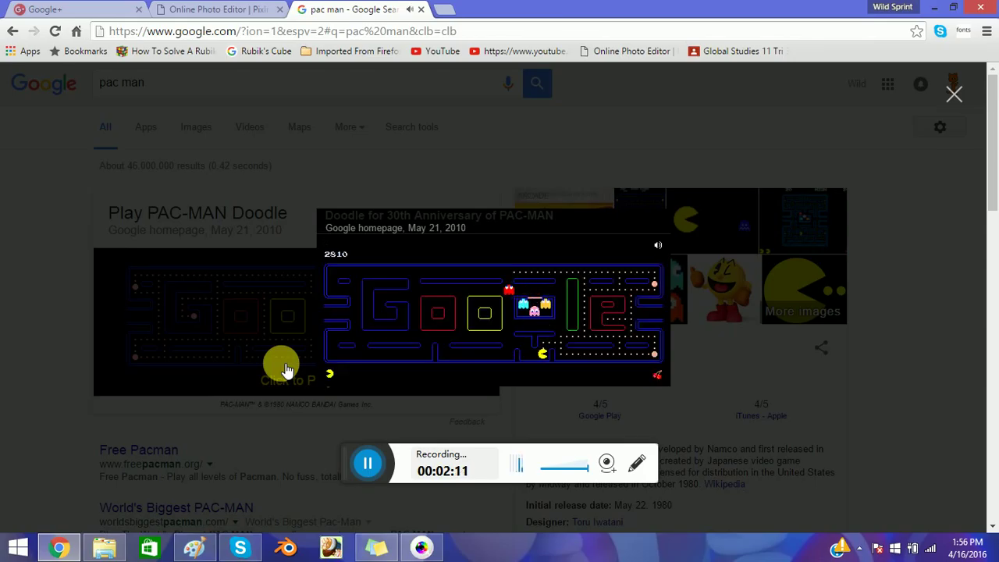
After losing a life, clear the bottom row and eat the bottom-right power pellet.
key("Up")
key("Right")
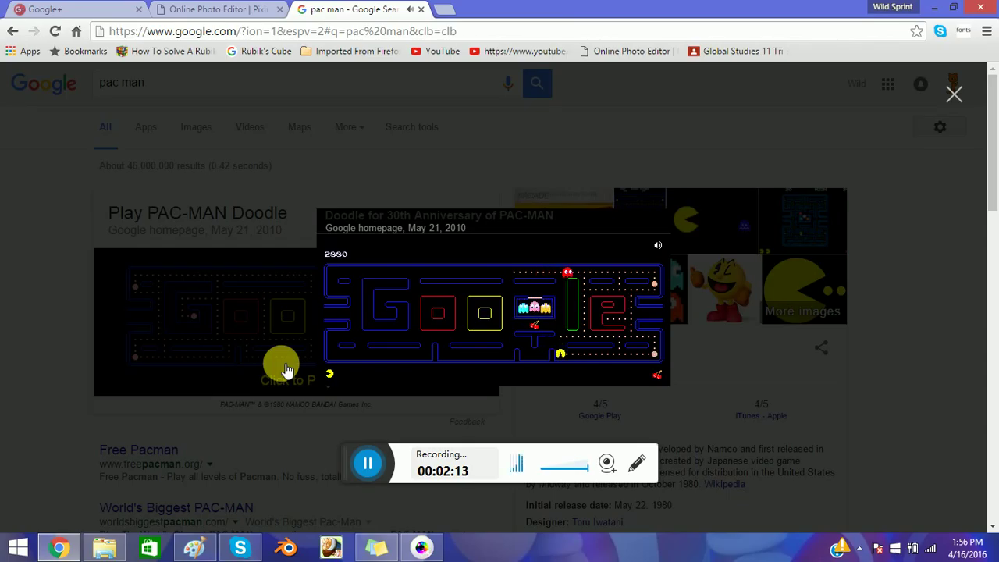
key("Up")
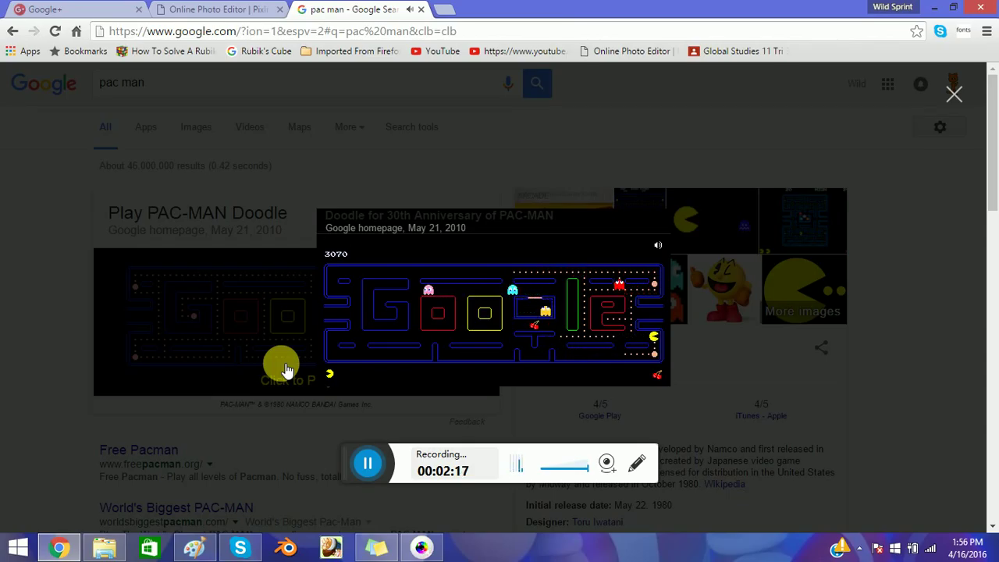
key("Down")
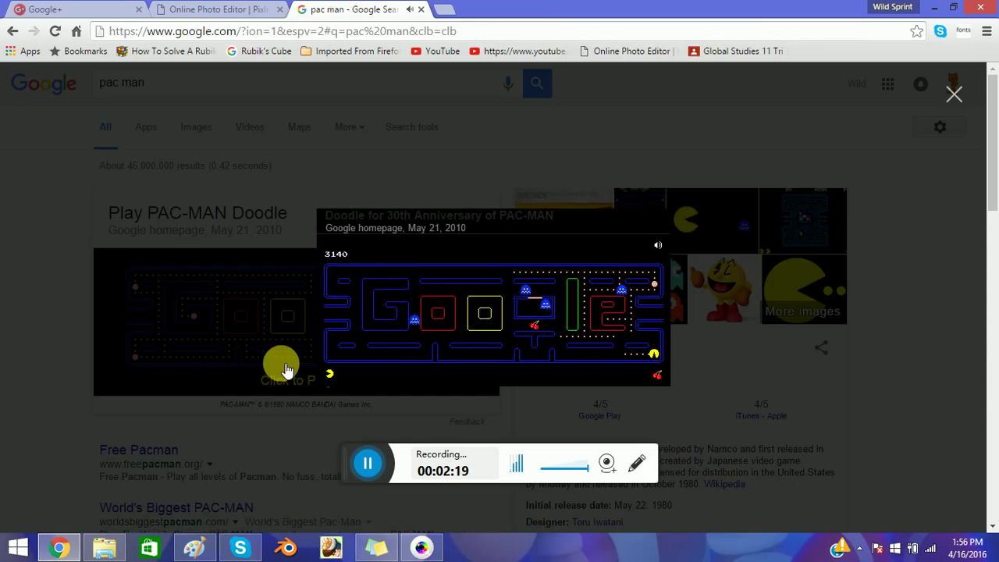
key("Up")
key("Down")
key("Left")
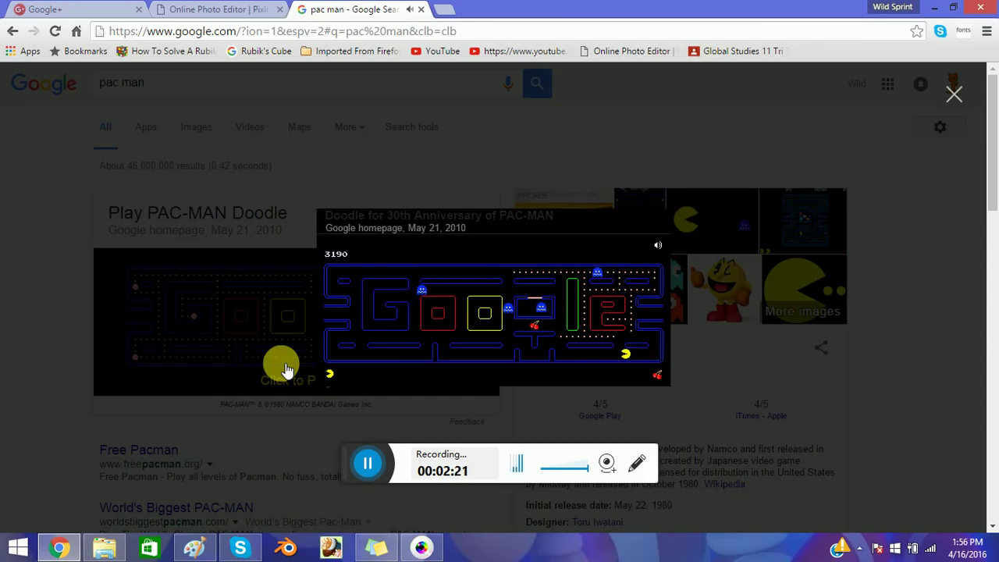
Sweep the right columns and grab the top-row power pellet.
key("Up")
key("Down")
key("Right")
key("Down")
key("Up")
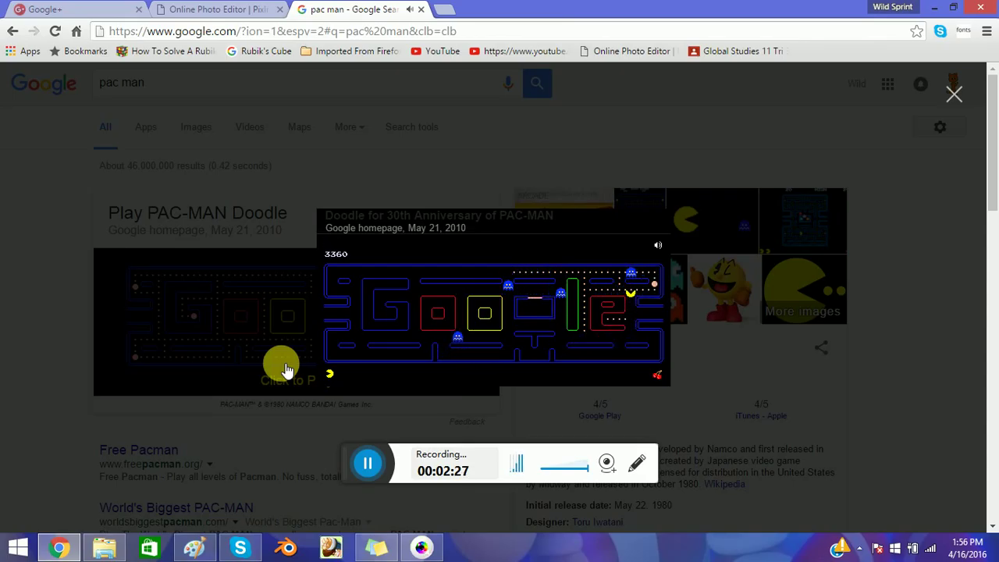
key("Left")
key("Right")
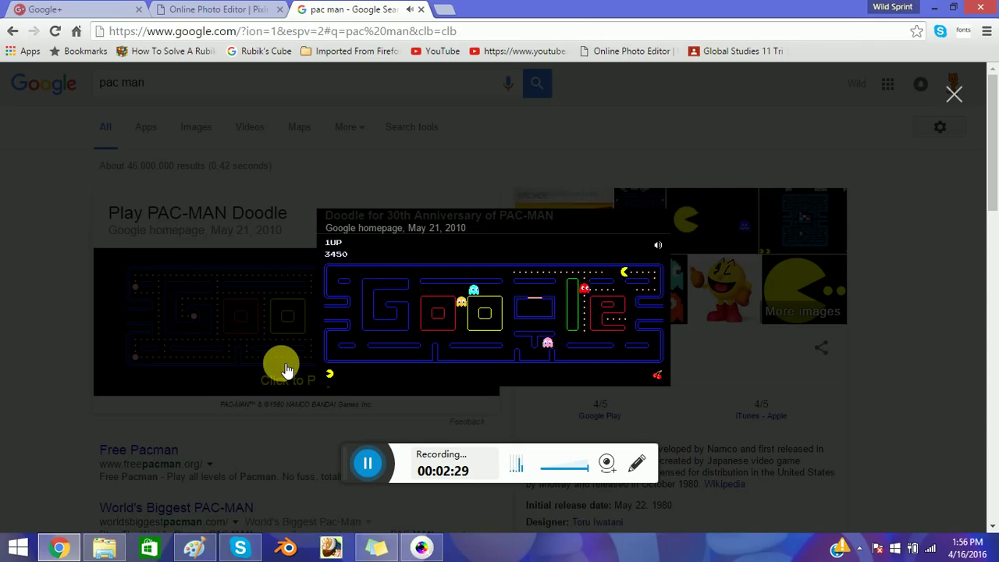
Eat a pellet and a ghost, then clear the last dots, reaching 4210.
key("Down")
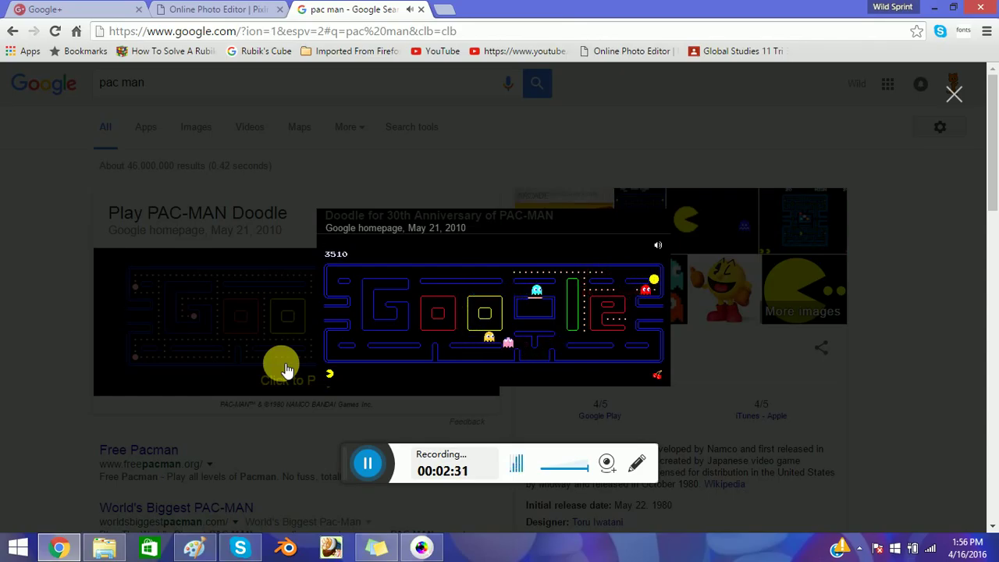
key("Left")
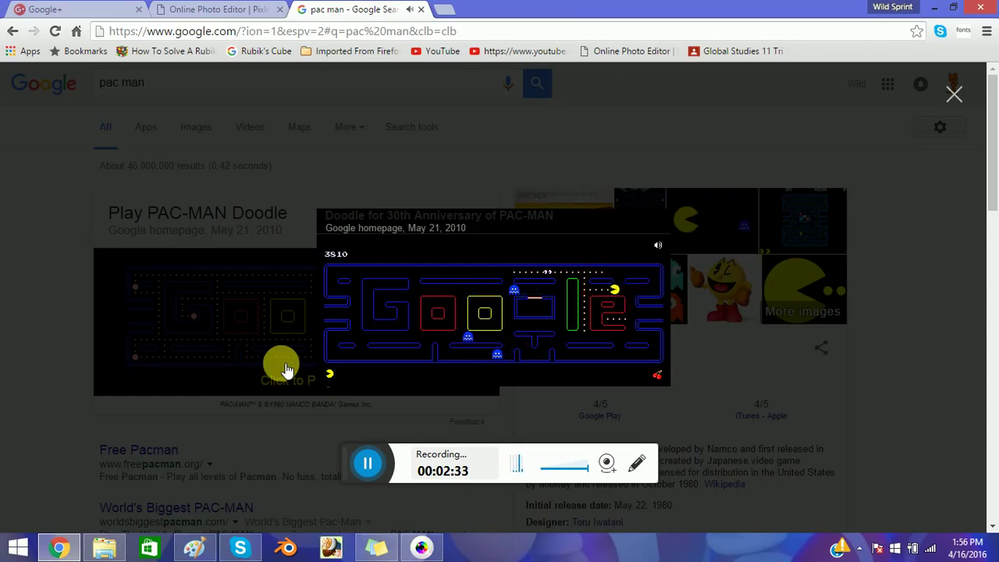
key("Down")
key("Up")
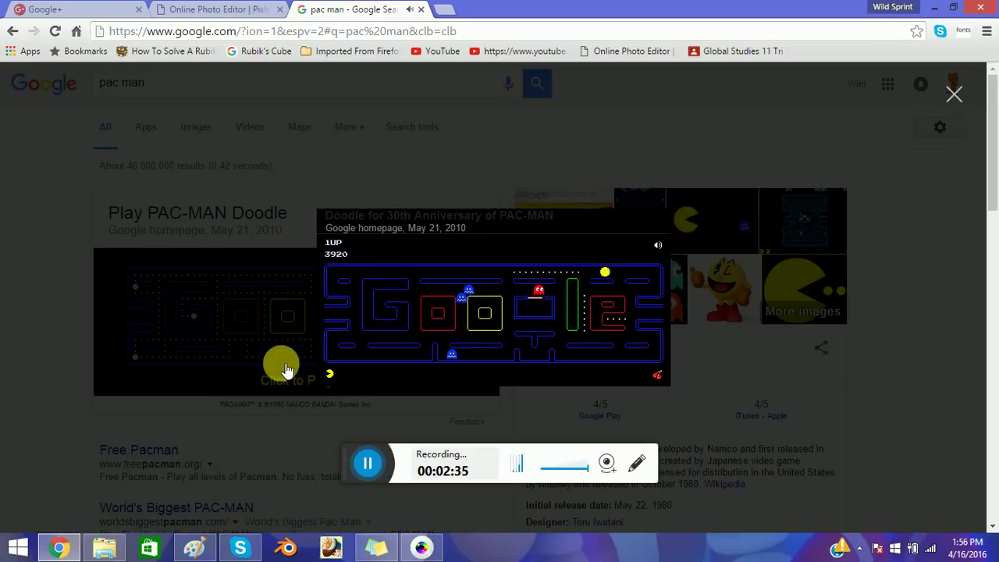
key("Left")
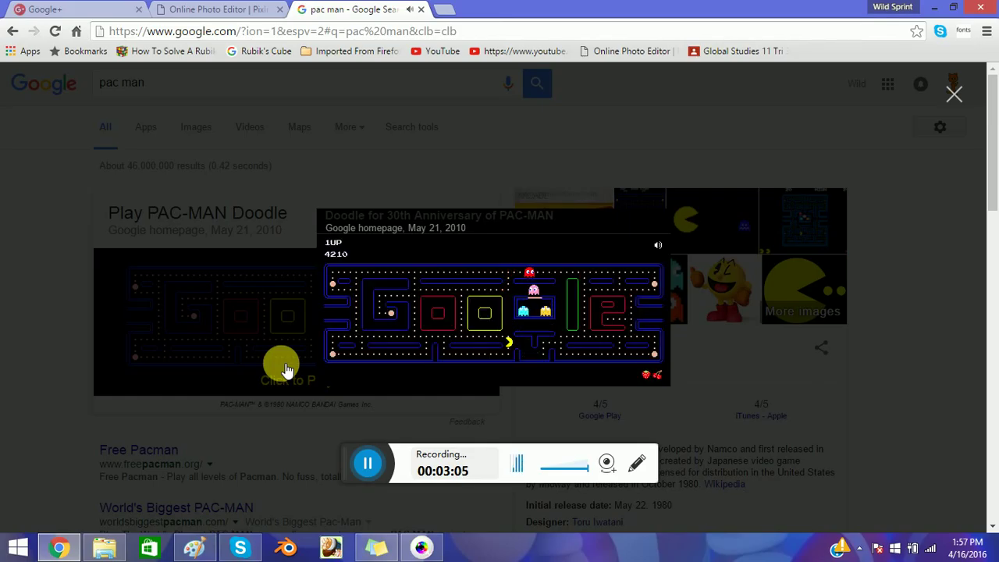
Eat the last bottom-row dots to clear the maze.
key("Down")
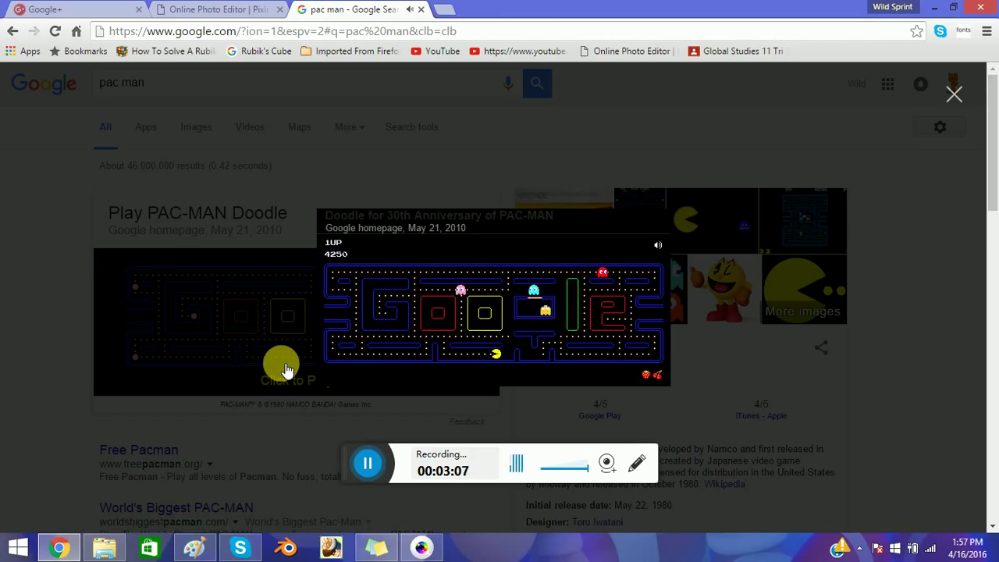
key("Up")
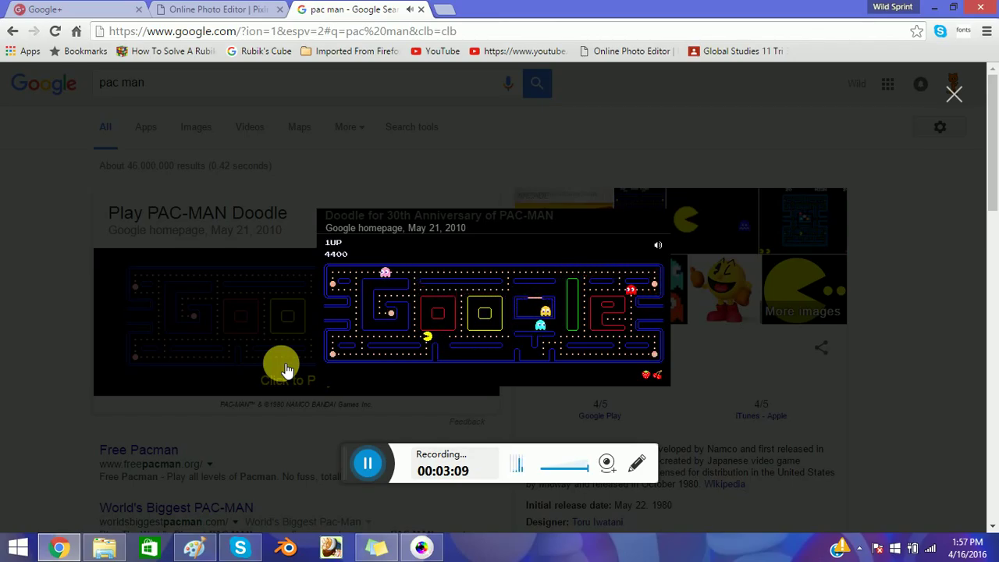
key("Left")
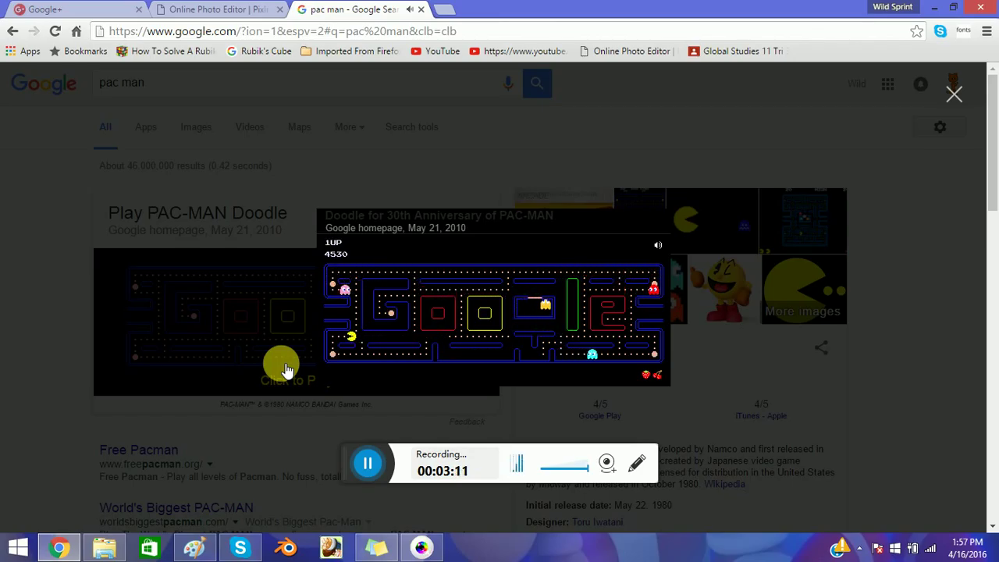
key("Up")
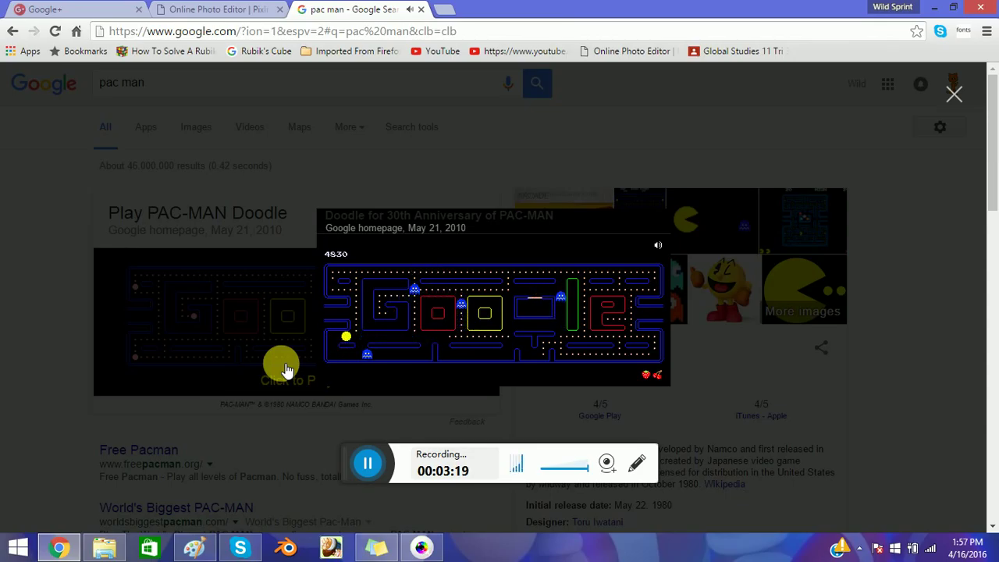
In the new maze, clear dots along the bottom corridor, top row and left corridor.
key("Right")
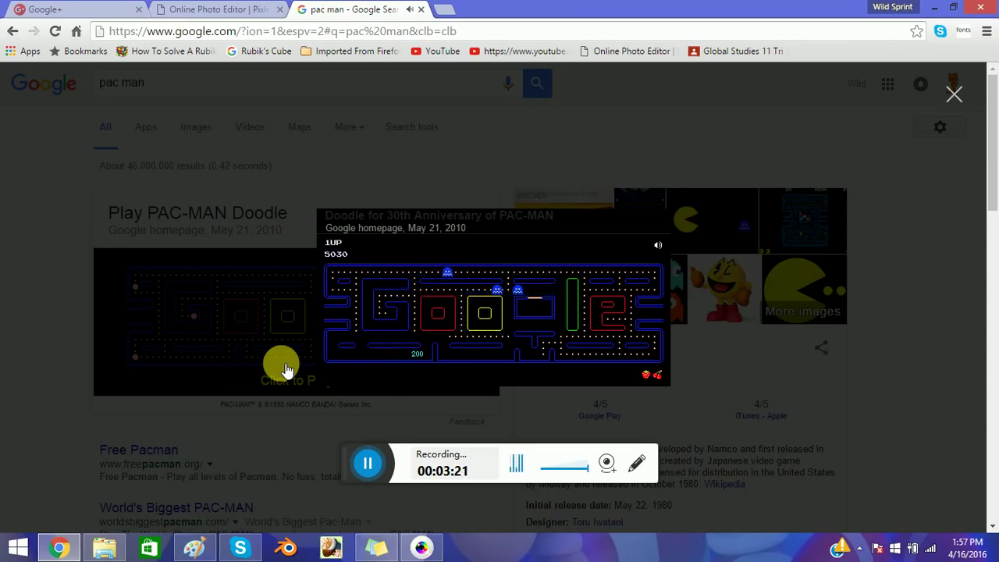
key("Up")
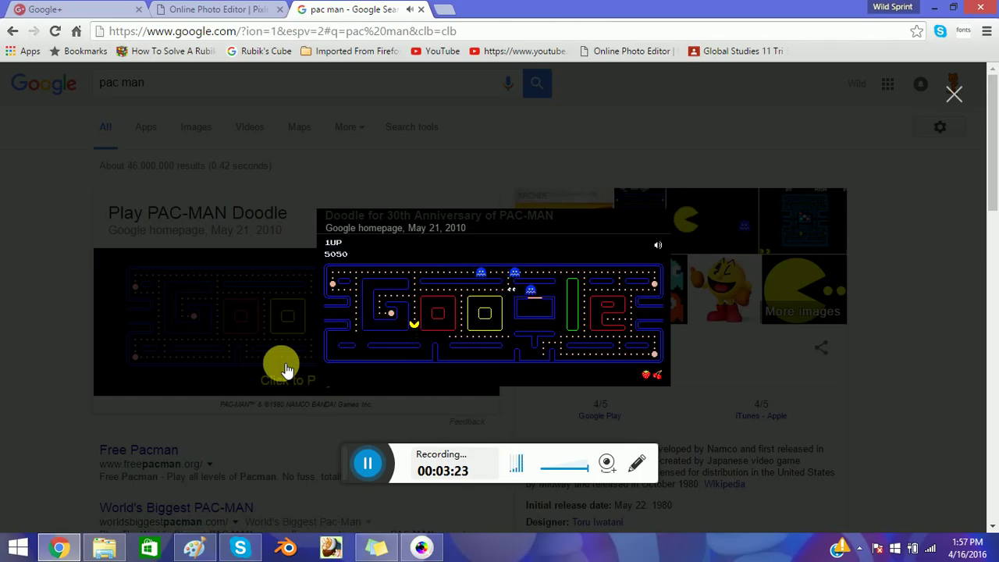
key("Left")
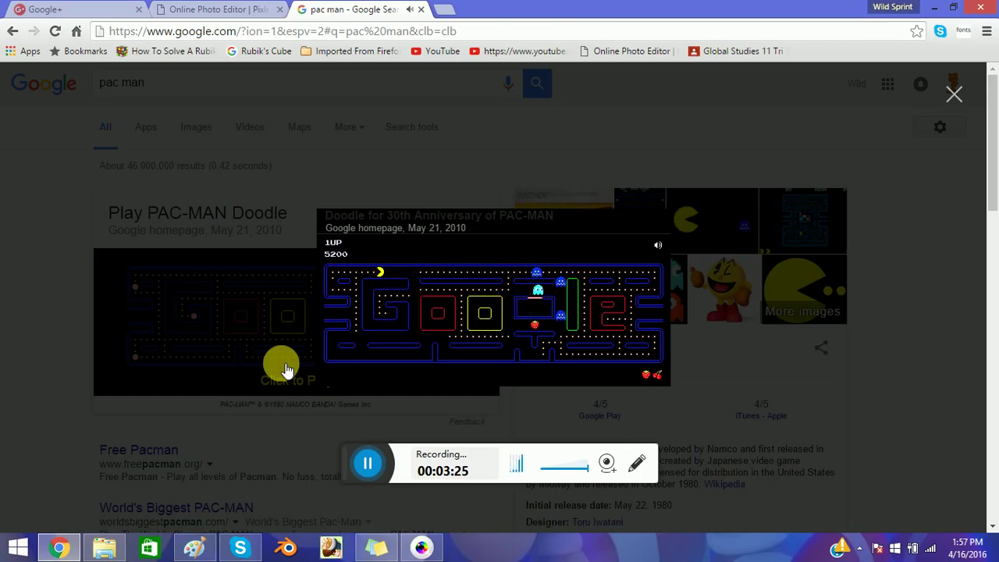
key("Down")
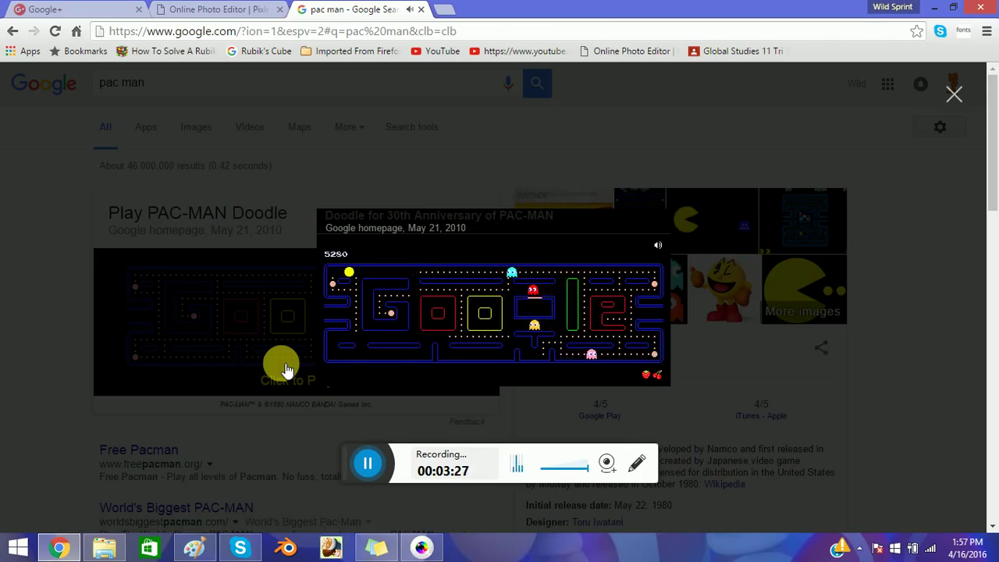
key("Up")
key("Right")
key("Left")
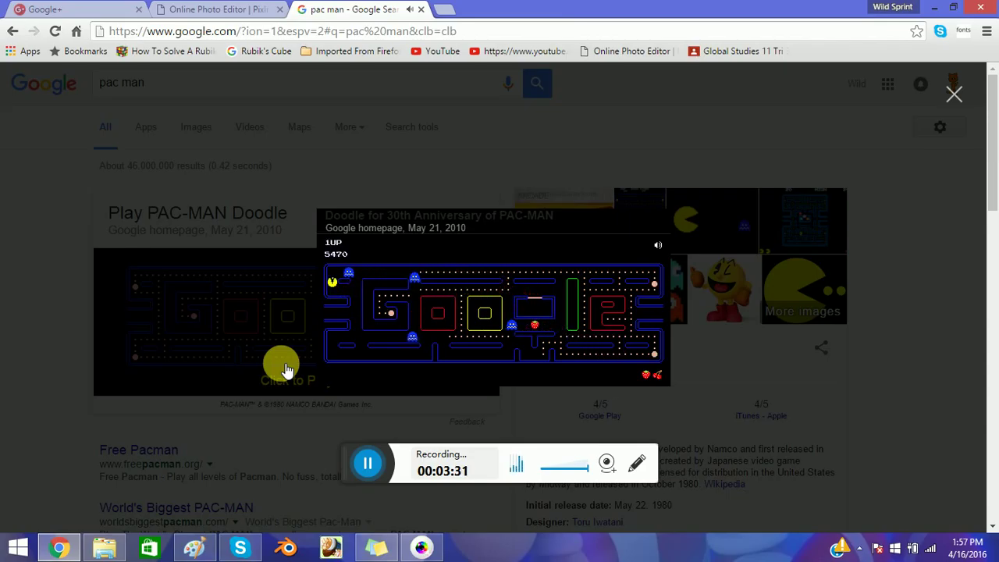
key("Right")
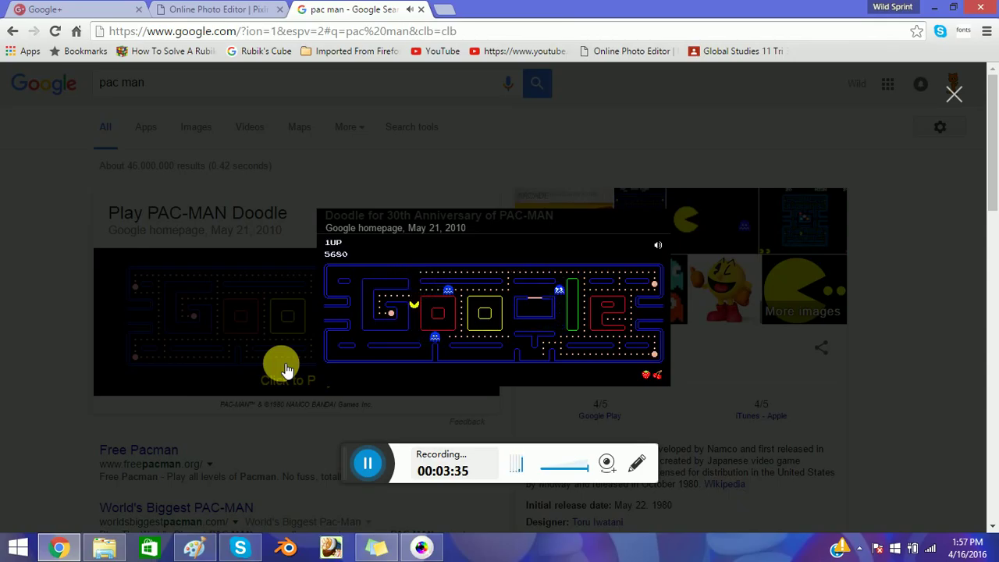
Eat the left power pellet and a blue ghost, raising the score to 6530.
key("Left")
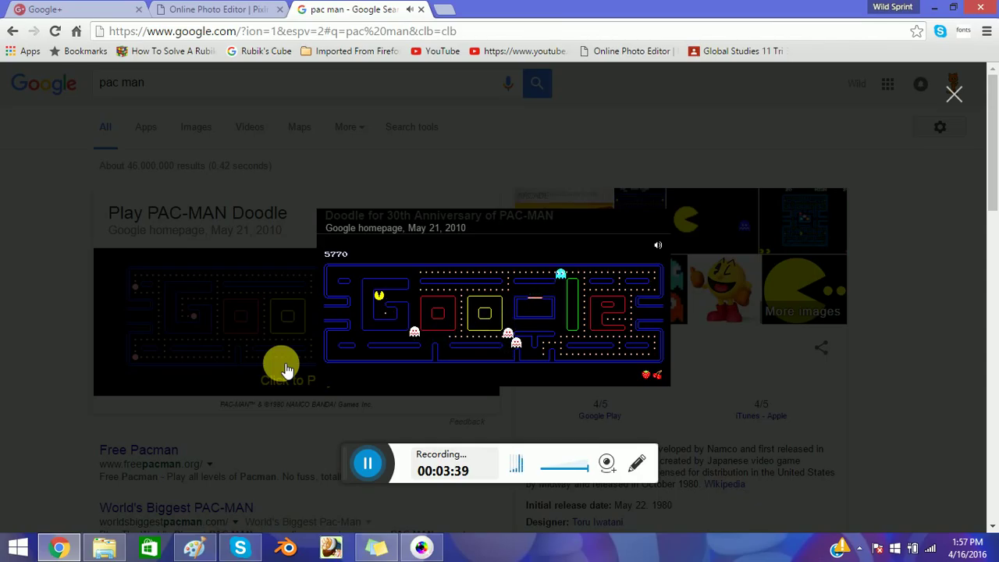
key("Down")
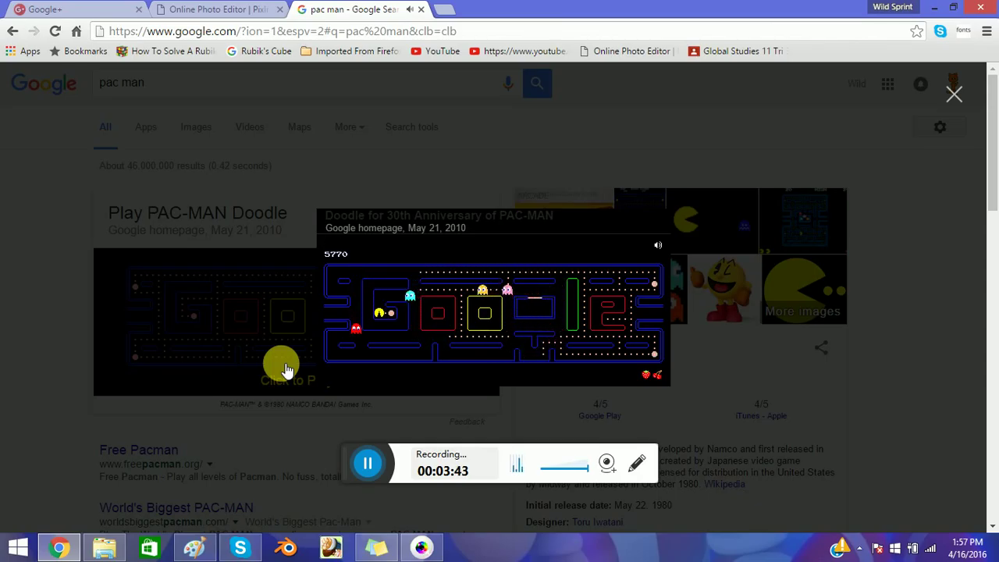
key("Up")
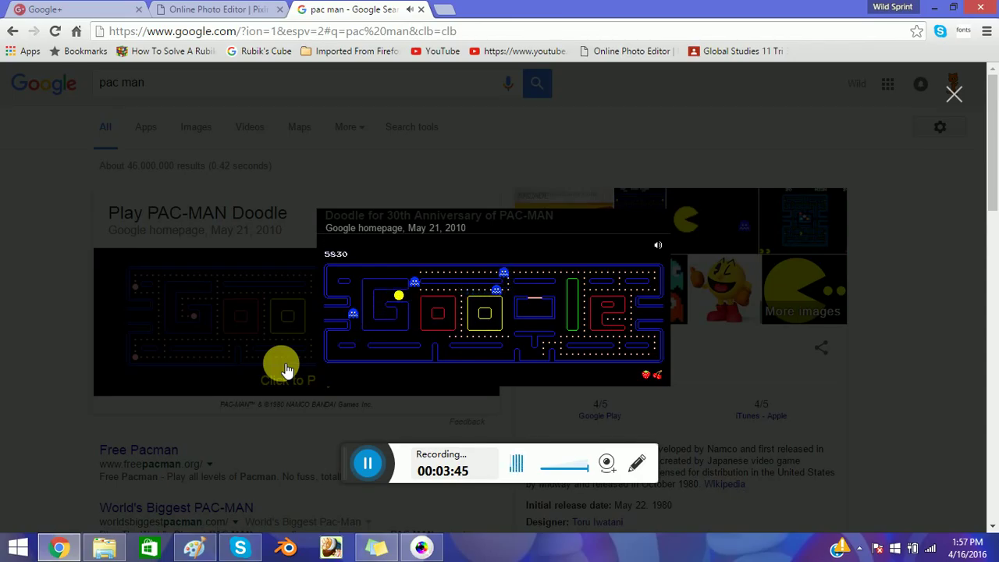
key("Left")
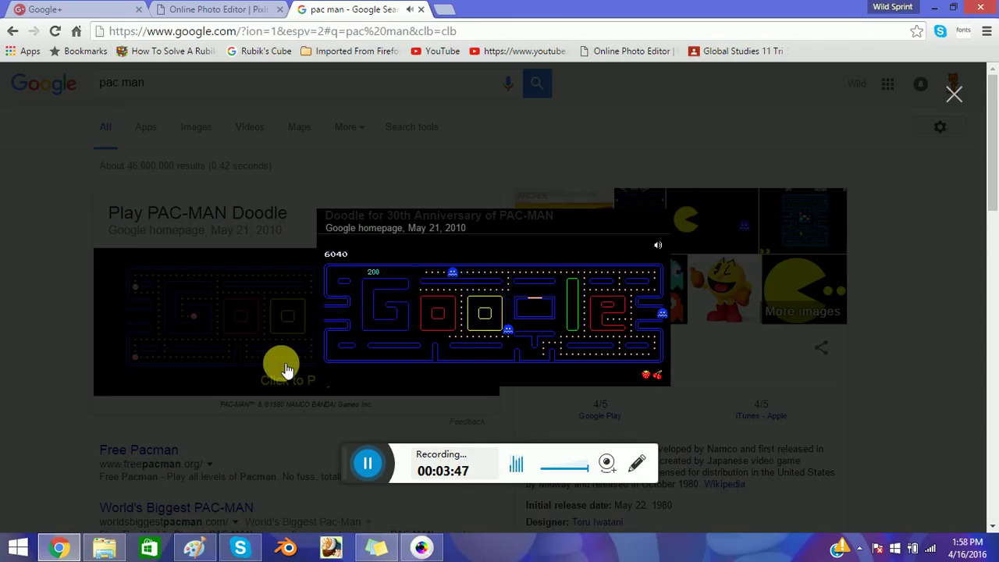
key("Right")
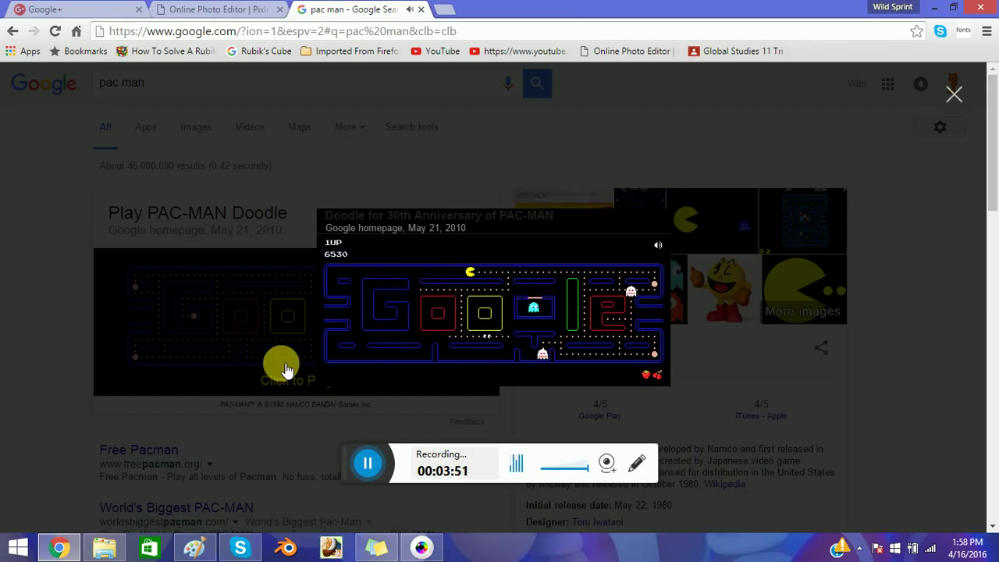
Work along the lower rows and eat the cherry.
key("Down")
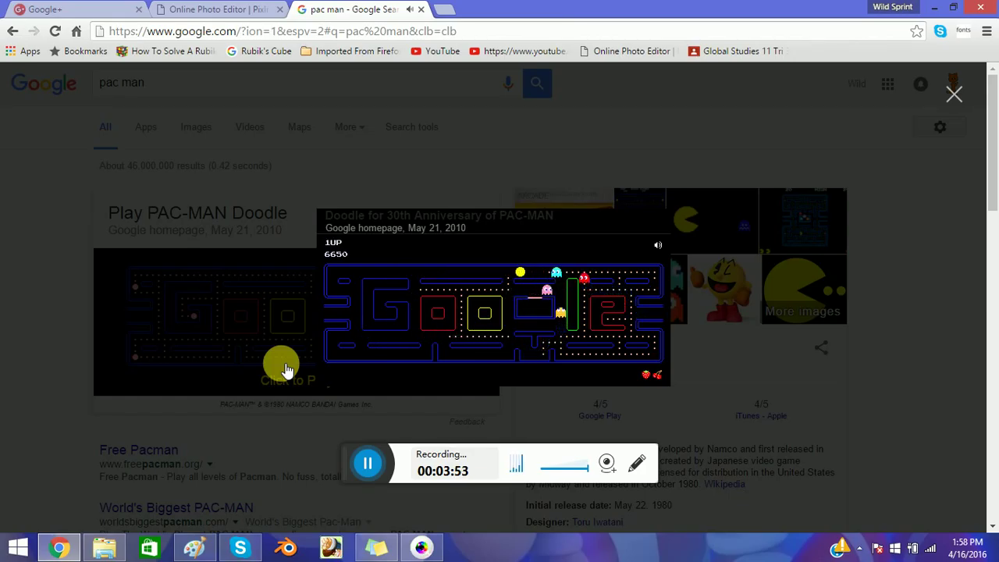
key("Left")
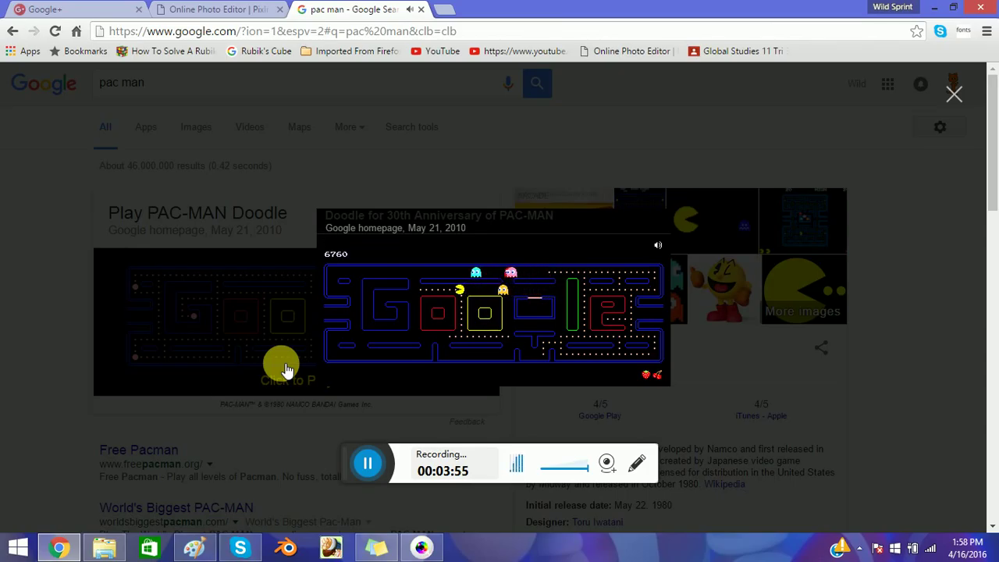
key("Down")
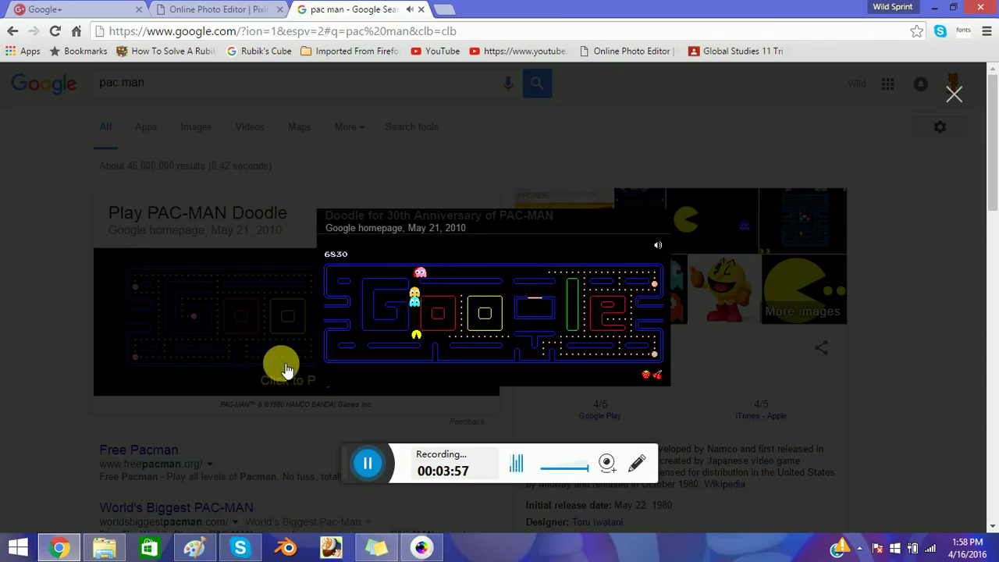
key("Right")
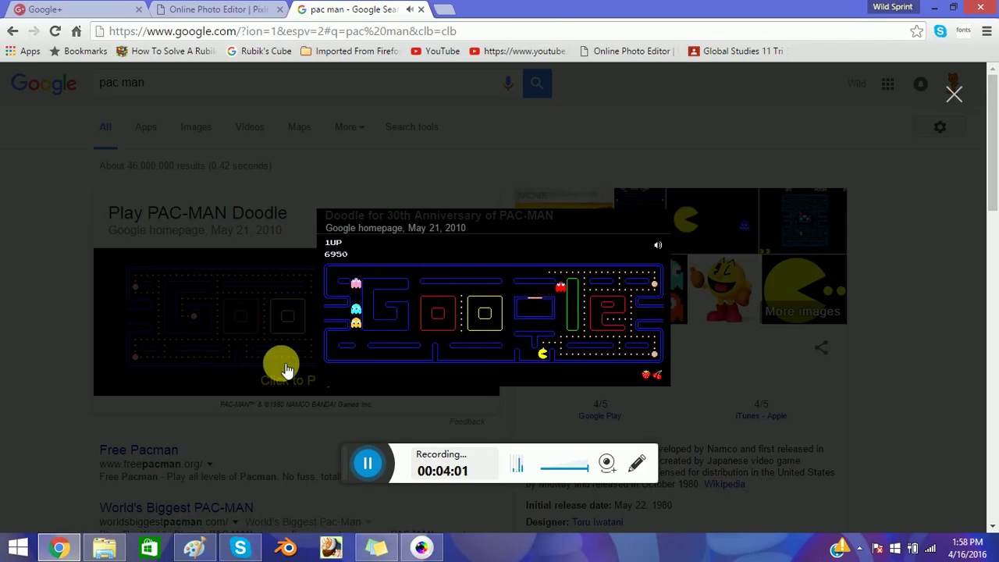
key("Down")
key("Left")
key("Up")
key("Left")
Clear dots along the bottom row and the right side of the top row.
key("Down")
key("Left")
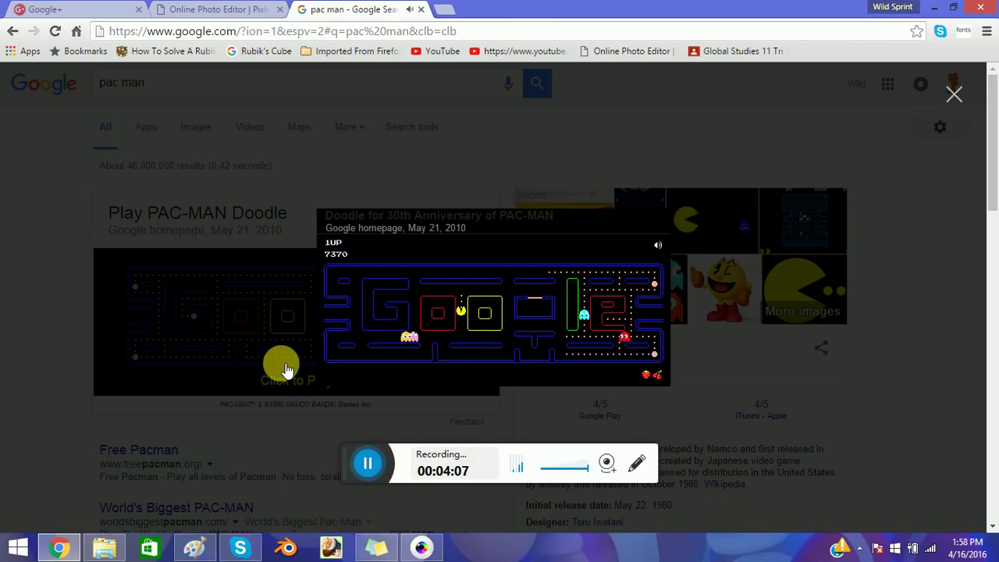
key("Up")
key("Right")
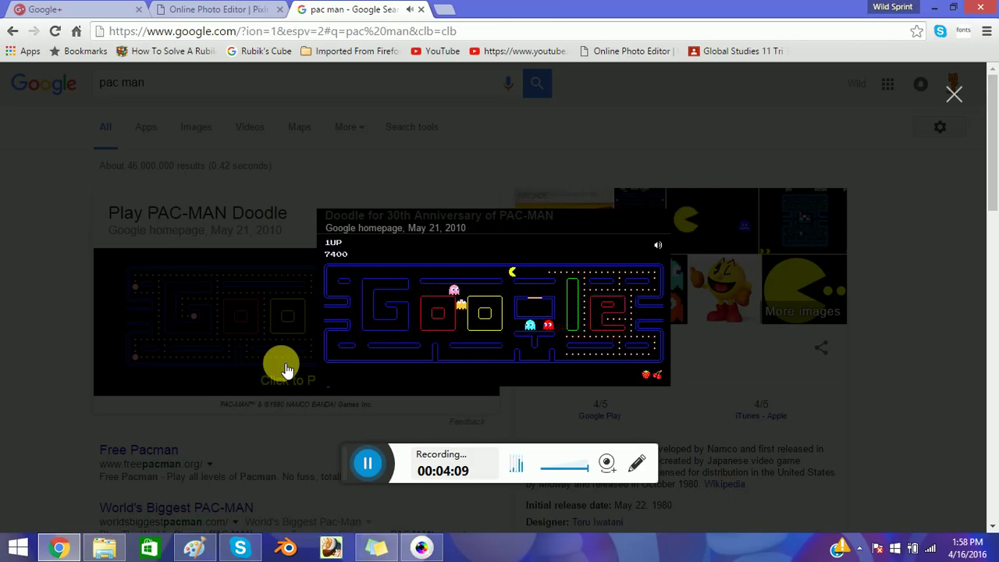
key("Up")
key("Right")
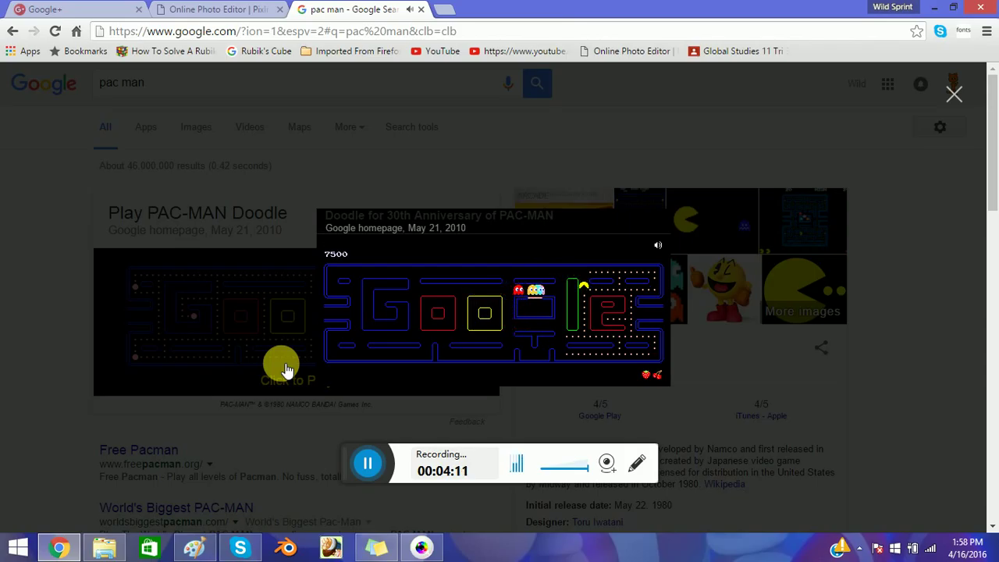
key("Right")
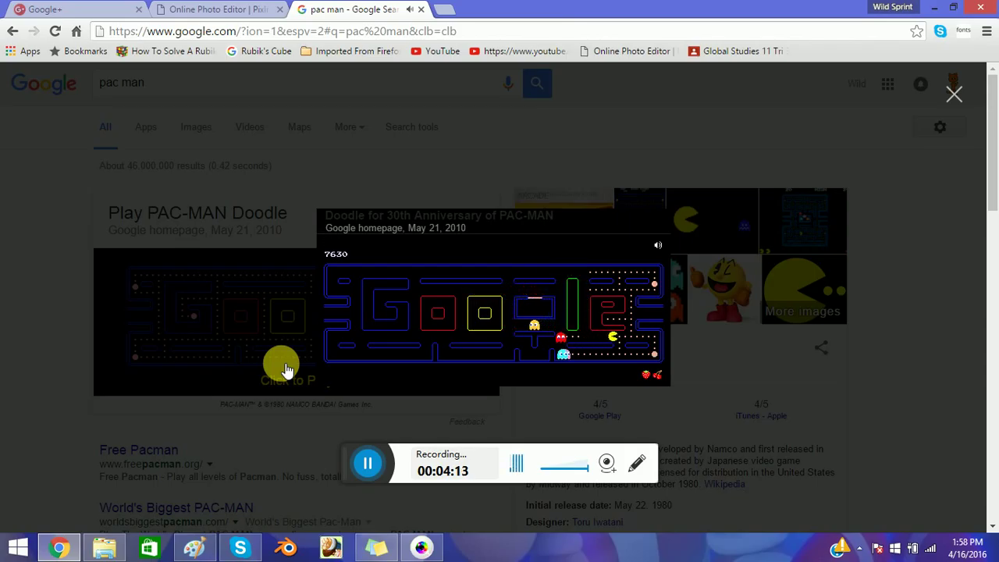
key("Up")
key("Up")
Eat a power pellet and slip down and left away from the ghosts.
key("Left")
key("Right")
key("Down")
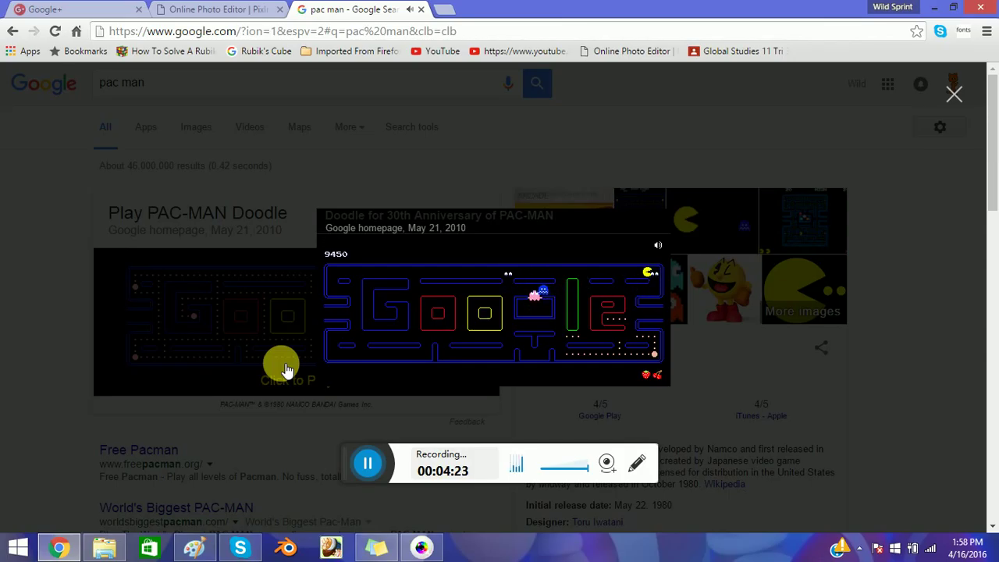
key("Left")
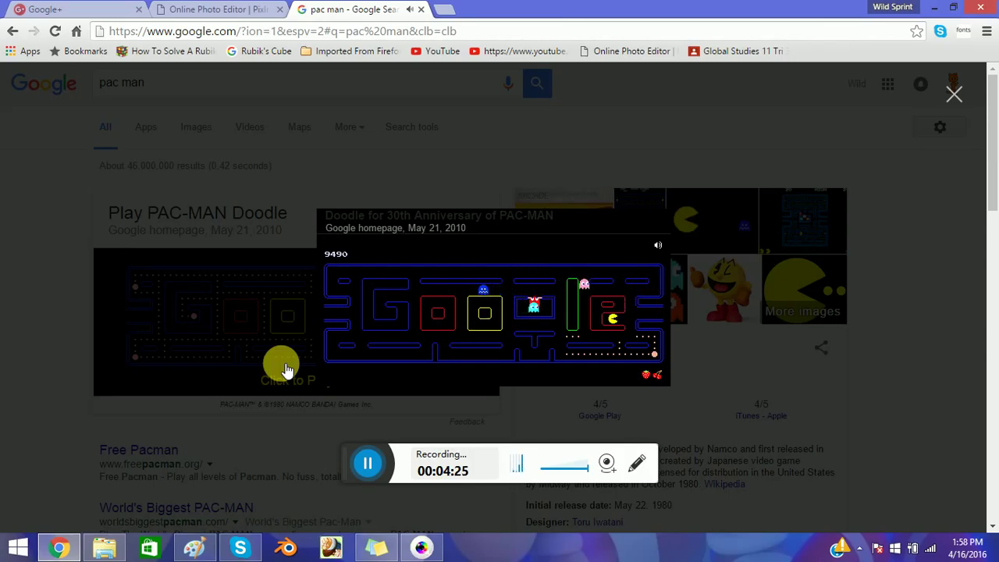
key("Down")
key("Down")
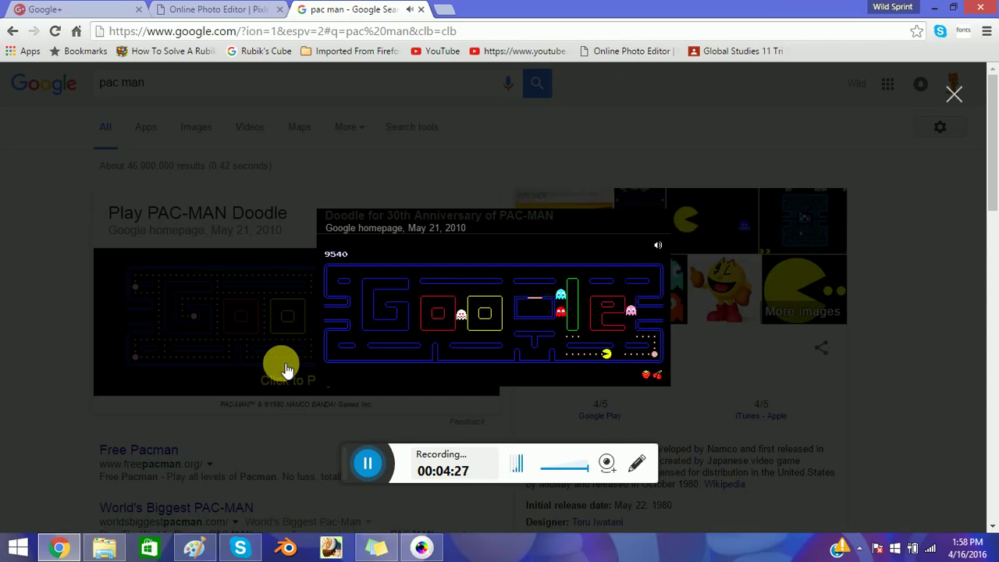
Eat another power pellet and chase blue ghosts, clearing the maze at 9800.
key("Left")
key("Right")
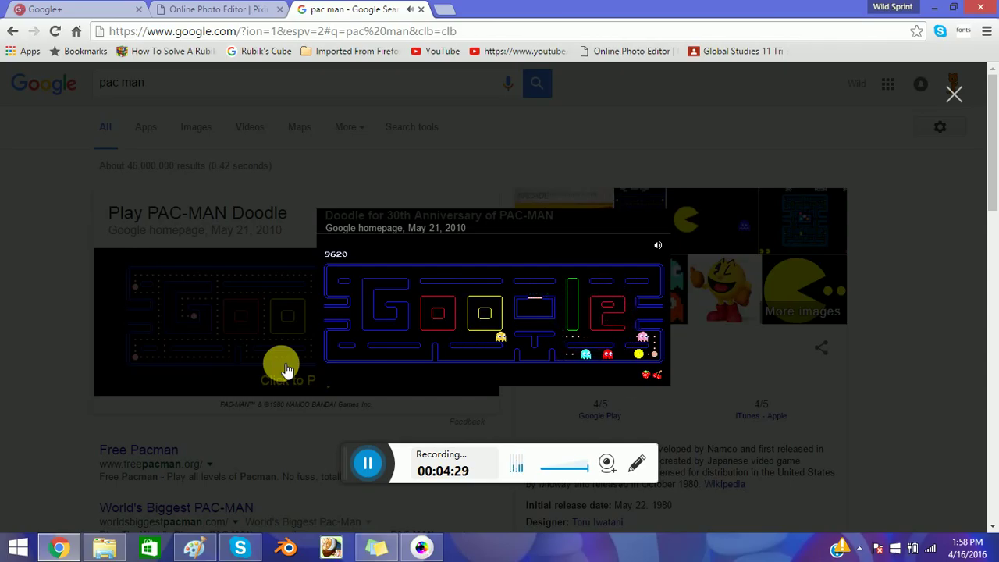
key("Up")
key("Left")
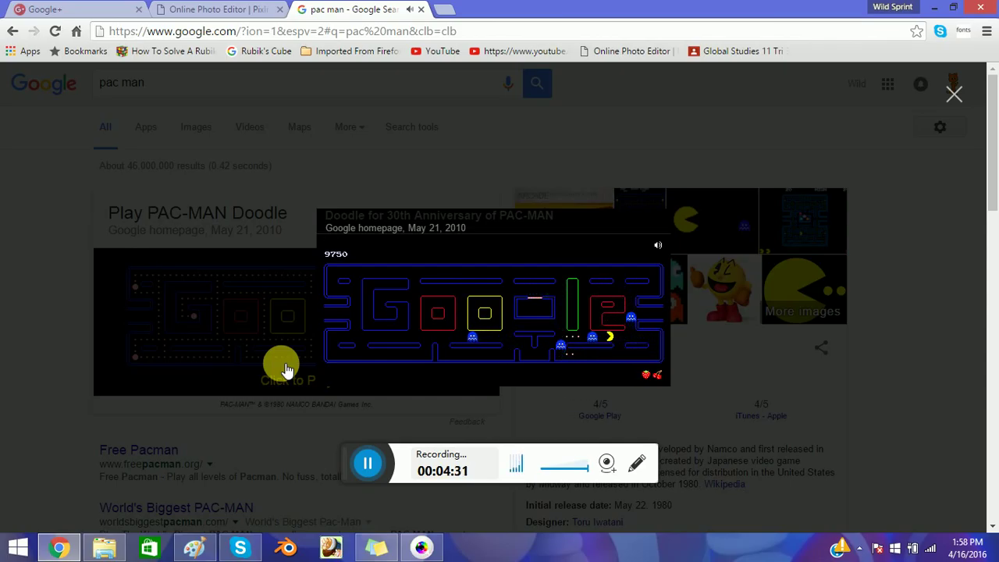
key("Down")
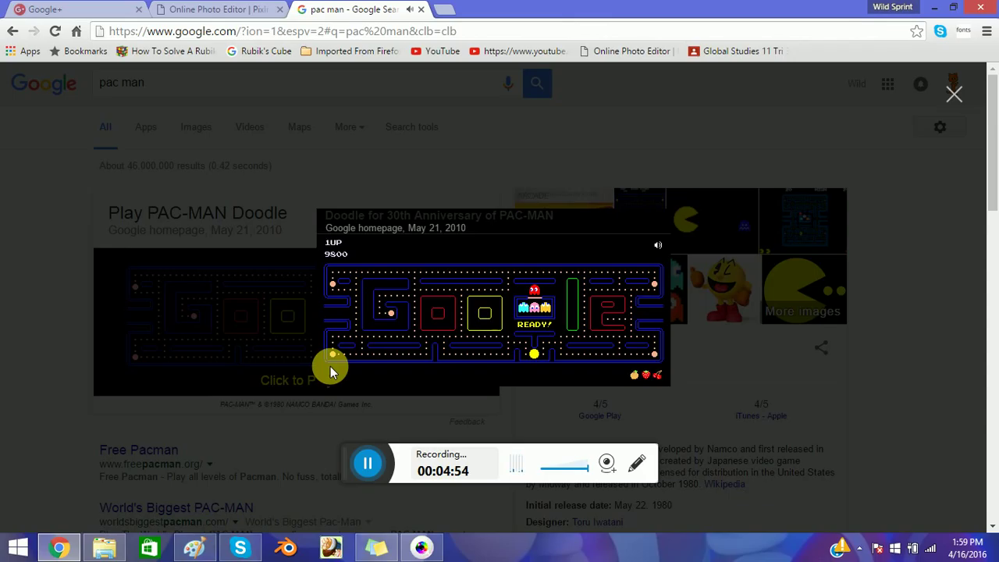
Start the new maze, eating bottom-row dots on the way to the bottom-left power pellet.
key("Left")
key("Up")
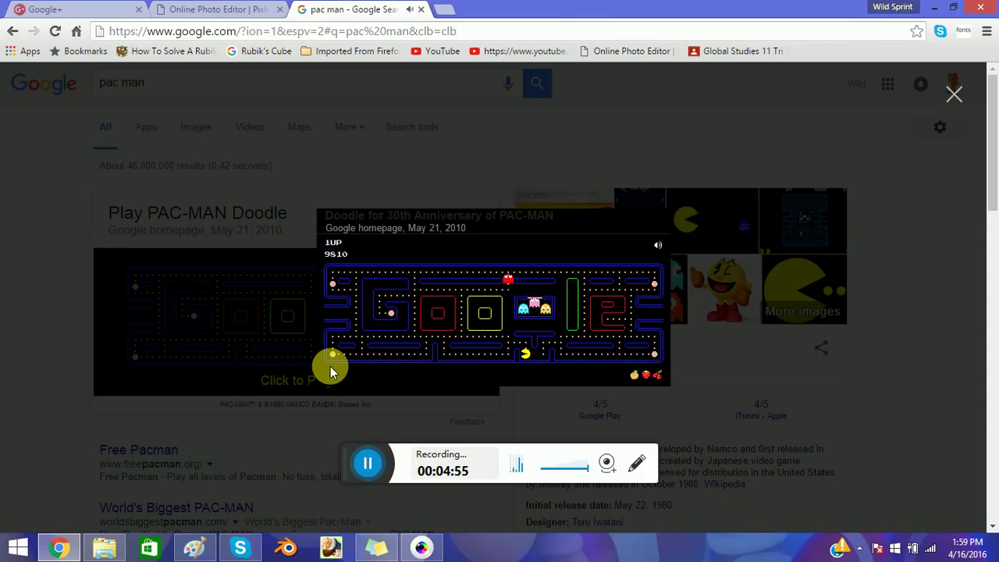
key("Down")
key("Left")
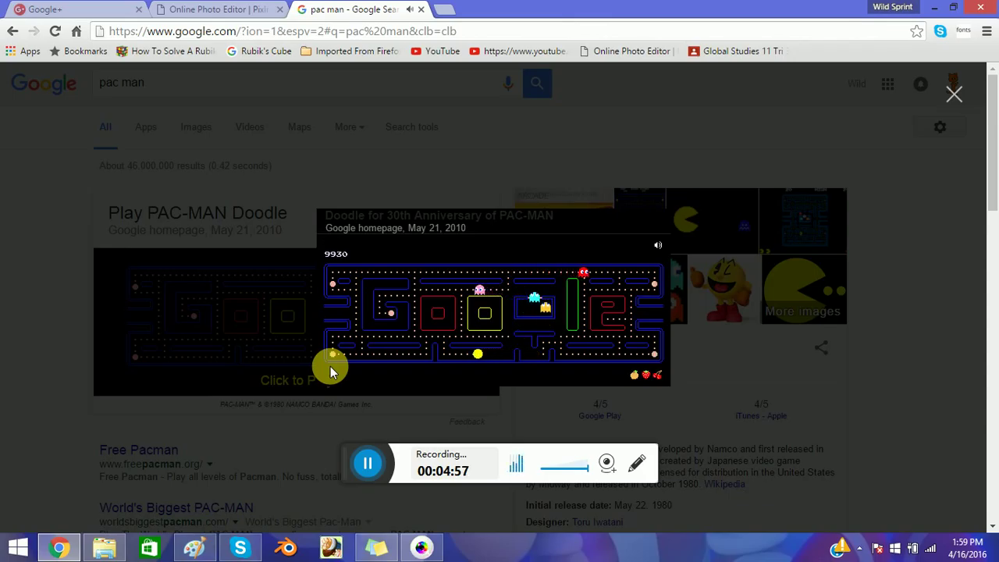
key("Up")
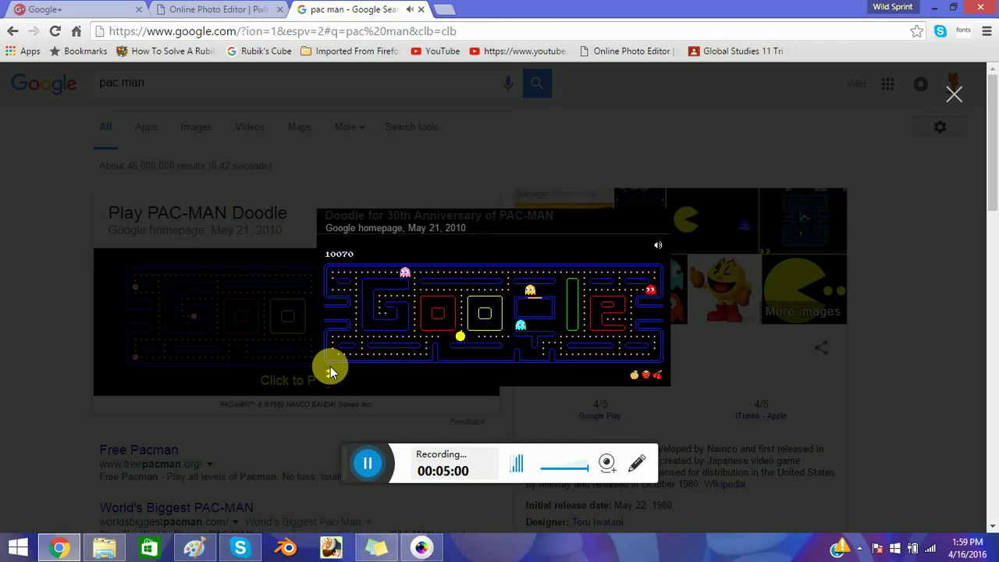
key("Left")
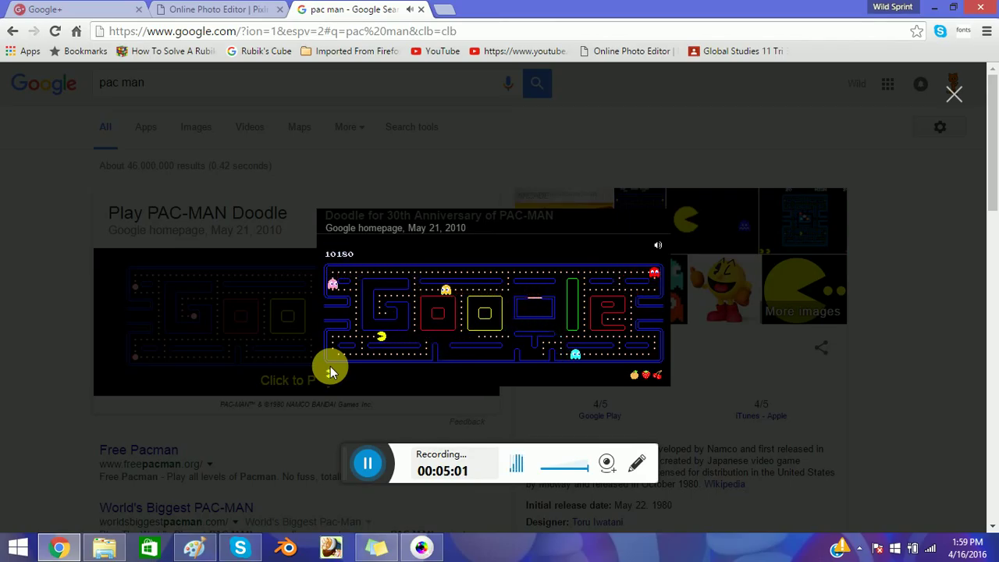
key("Down")
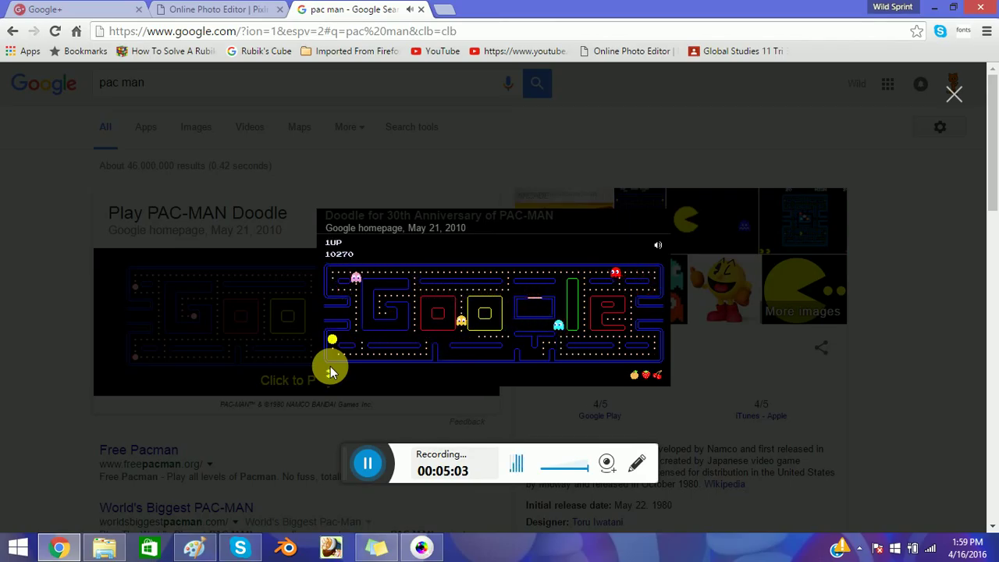
Eat dots right along the bottom row, then work up to the top row.
key("Right")
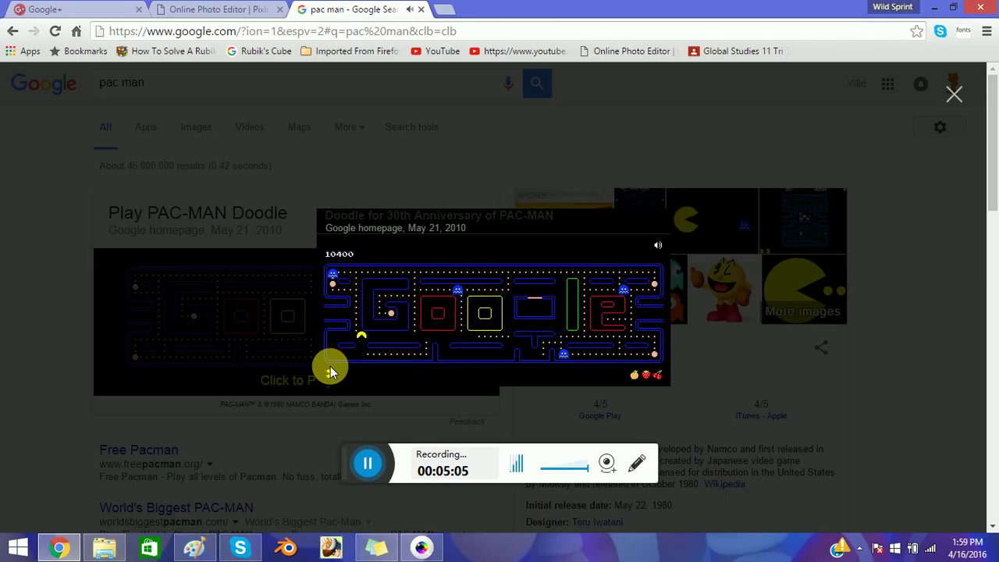
key("Up")
key("Left")
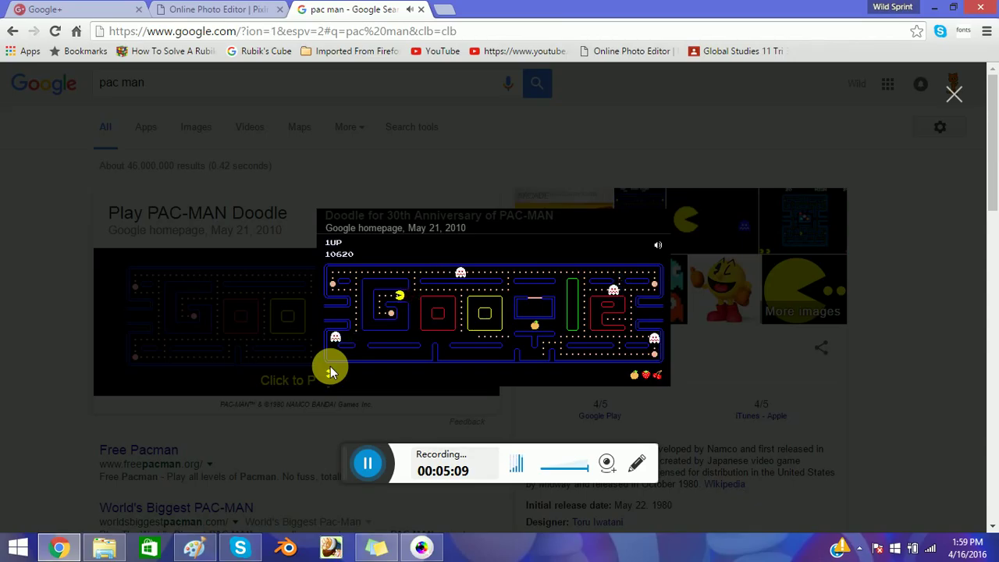
key("Down")
key("Up")
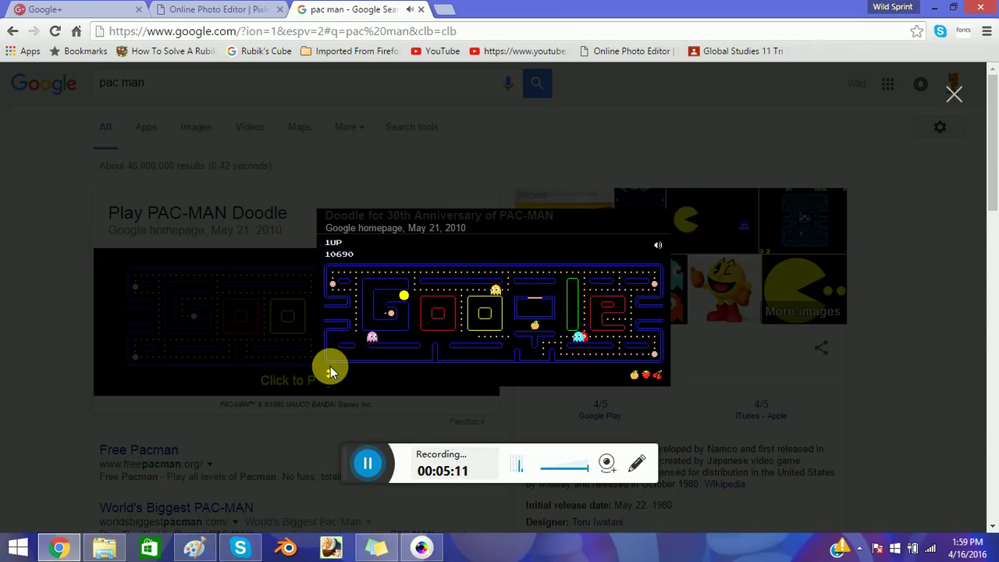
key("Right")
key("Left")
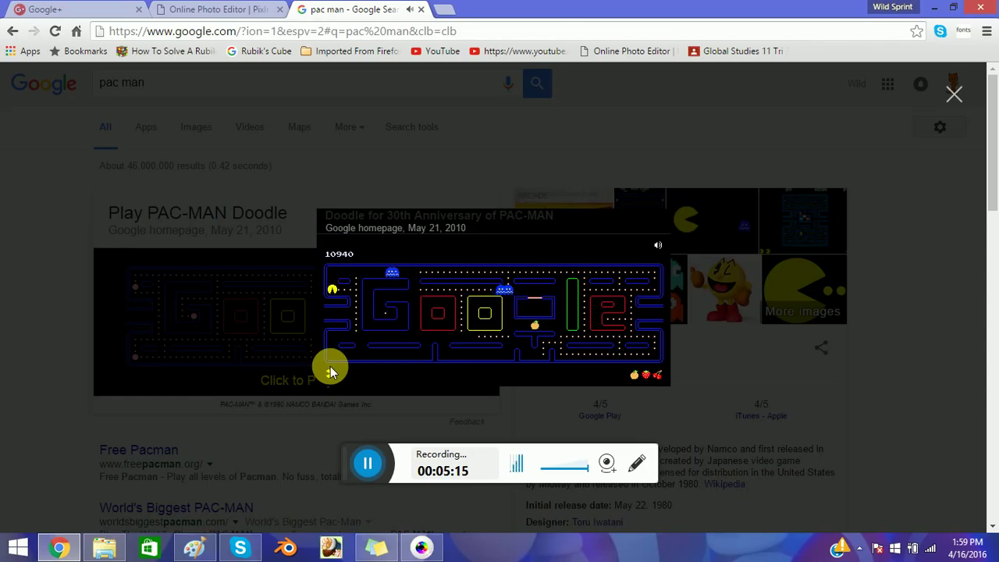
Clear the top row heading right, then climb between the red and yellow boxes.
key("Up")
key("Right")
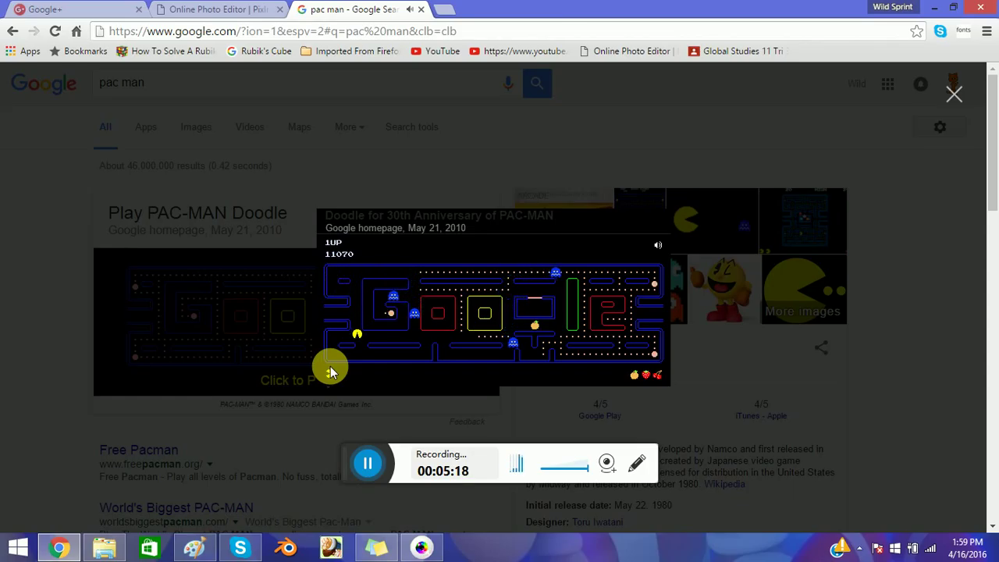
key("Right")
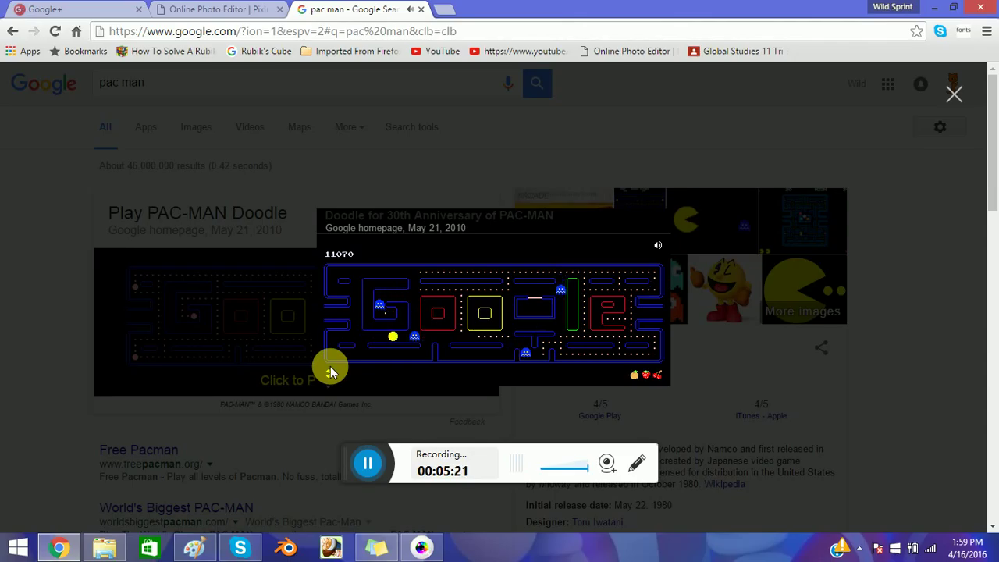
key("Up")
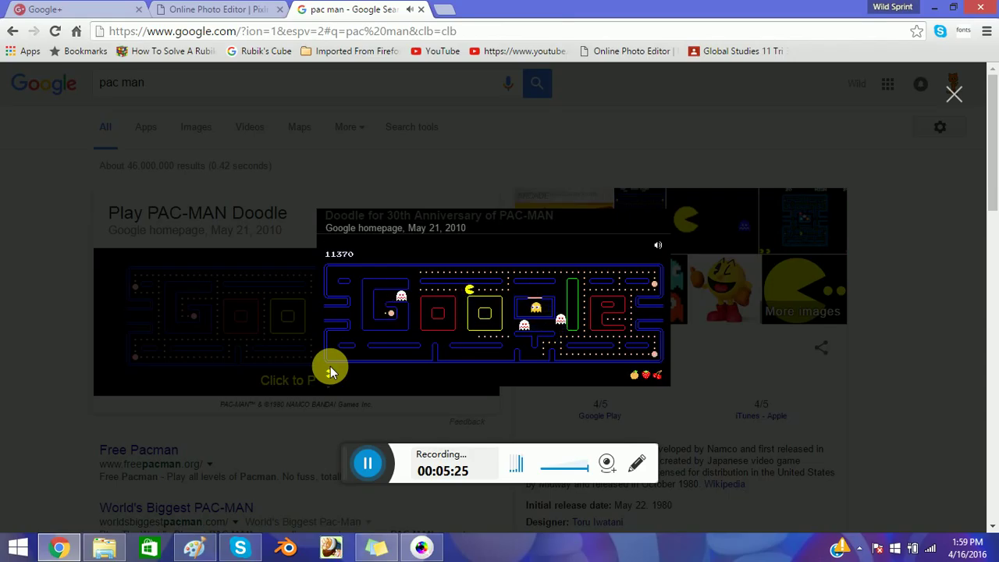
key("Right")
key("Right")
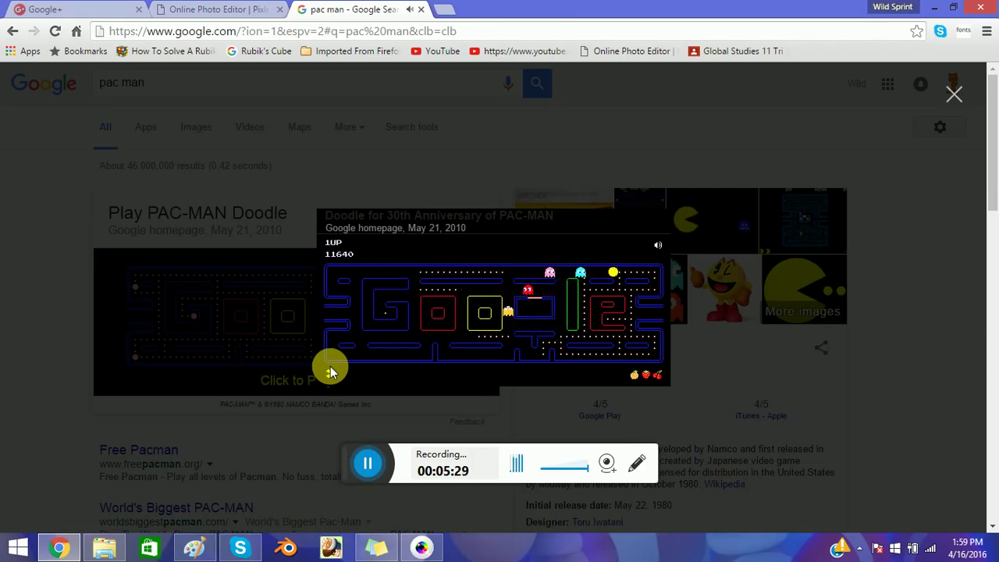
Grab a power pellet and chase down a blue ghost.
key("Down")
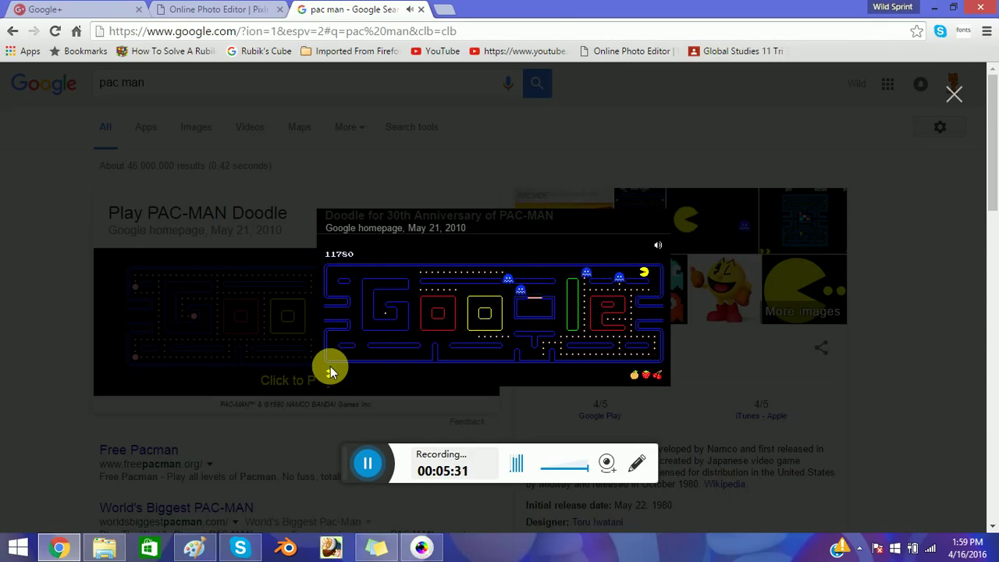
key("Left")
key("Down")
key("Left")
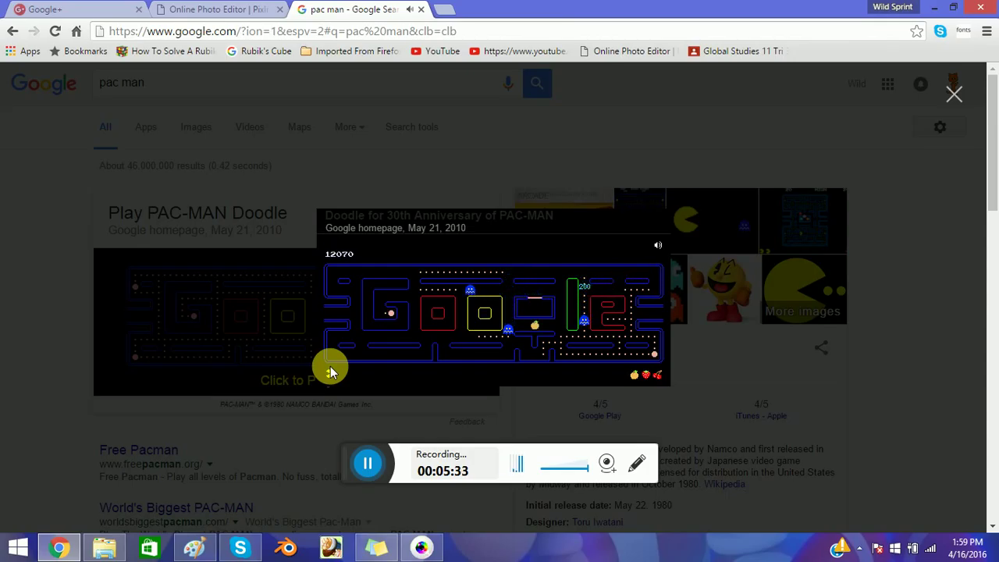
key("Right")
key("Up")
Clear the dots down the maze's right side and along the bottom.
key("Down")
key("Right")
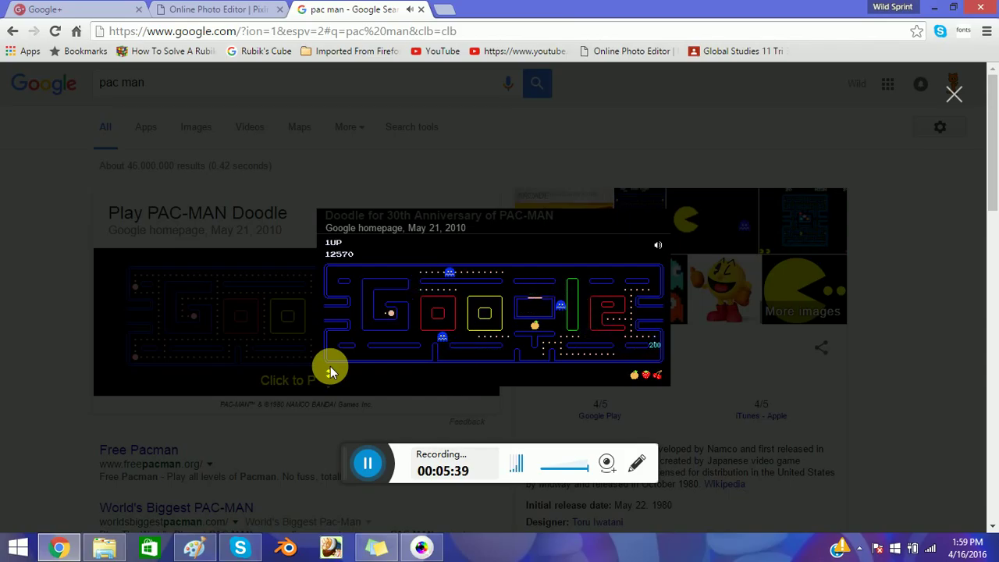
key("Left")
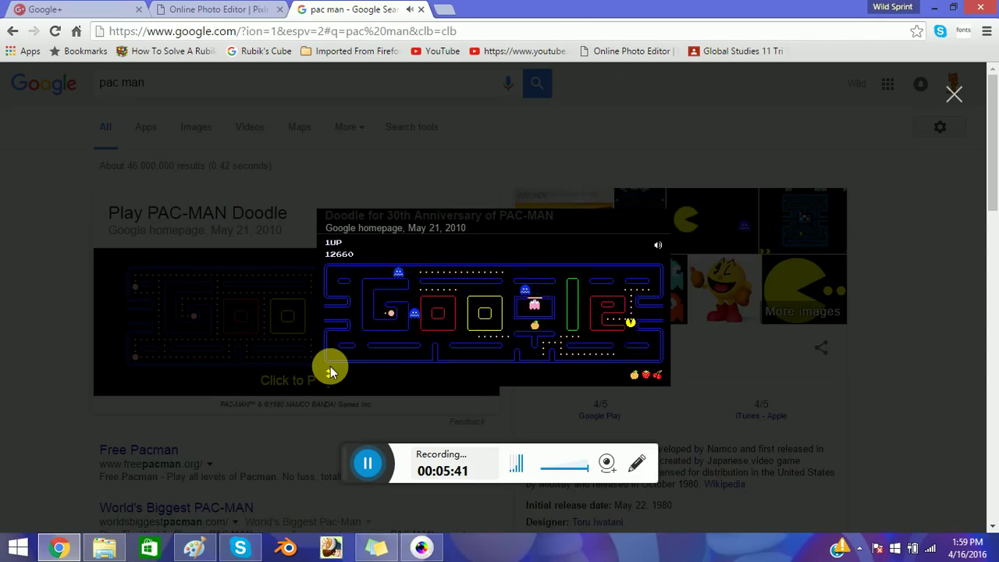
key("Up")
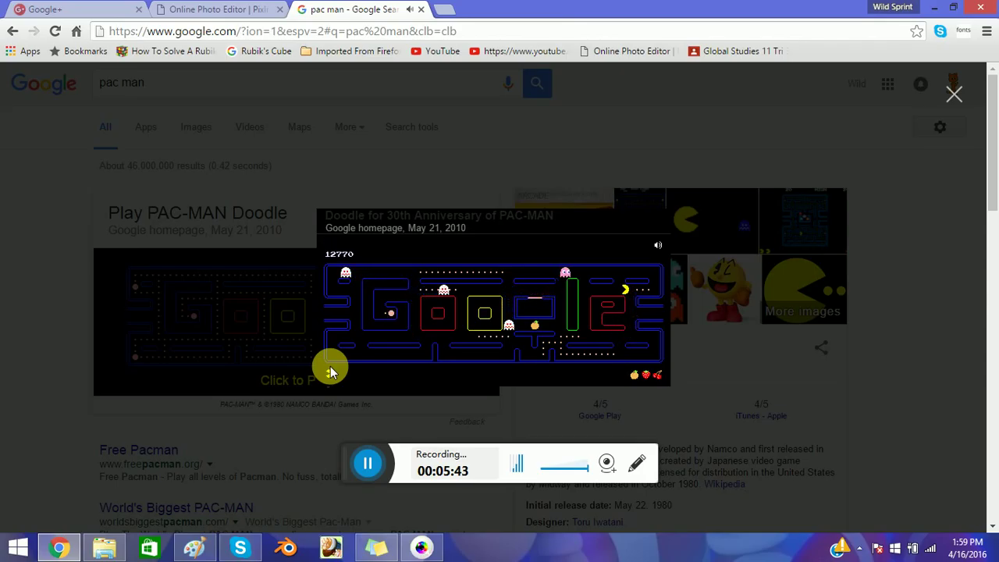
key("Down")
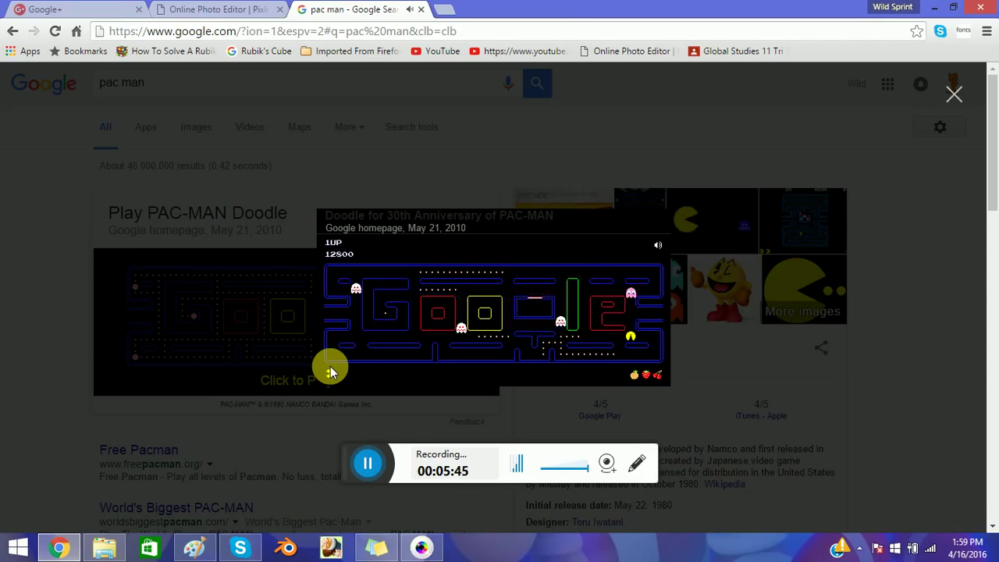
key("Left")
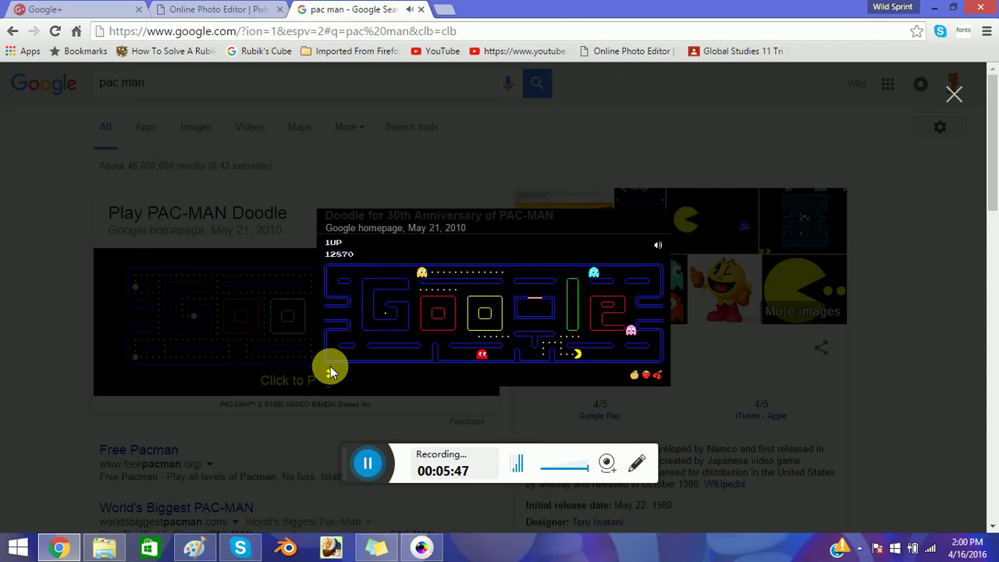
Clear the corridors above the letter boxes and down the left side.
key("Up")
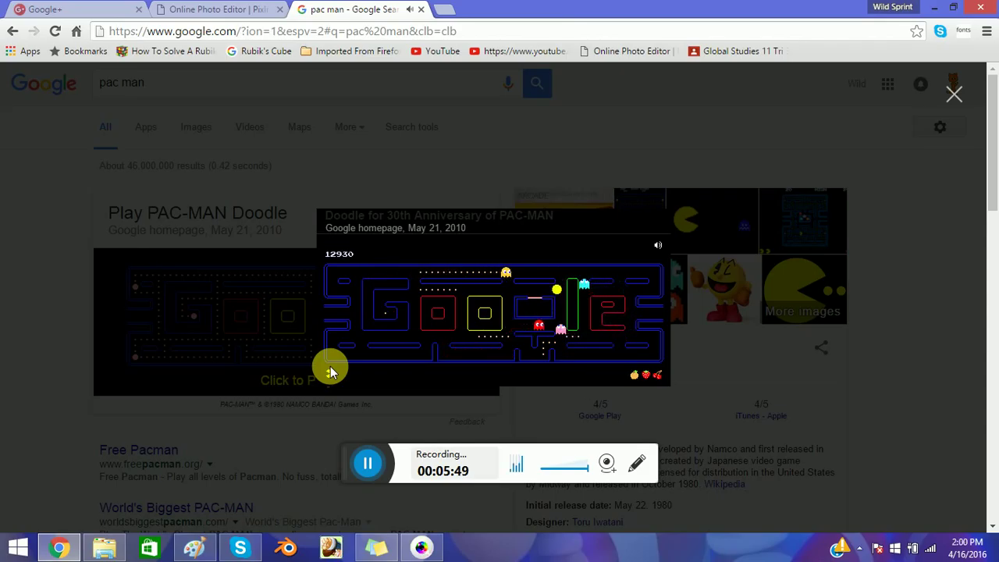
key("Left")
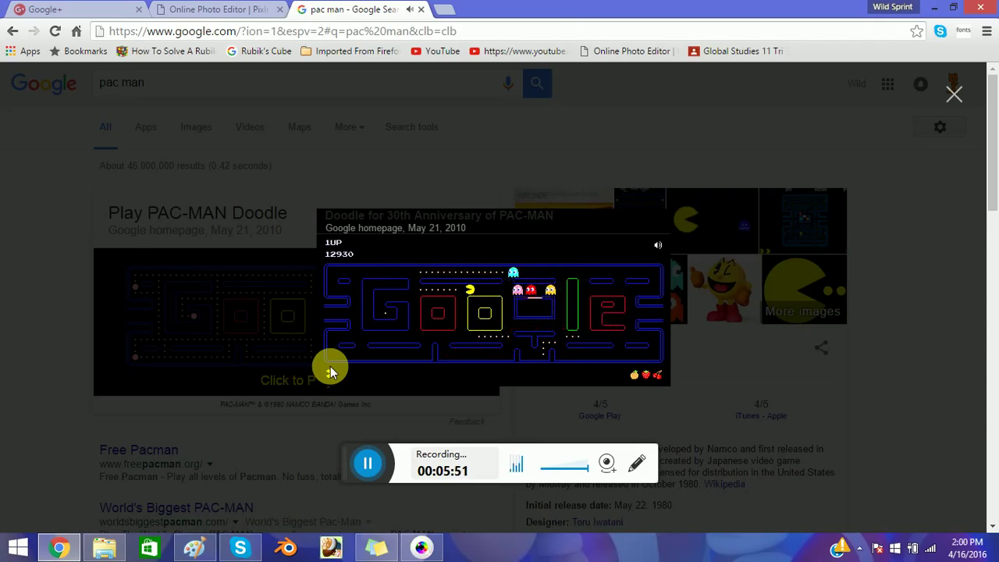
key("Down")
key("Right")
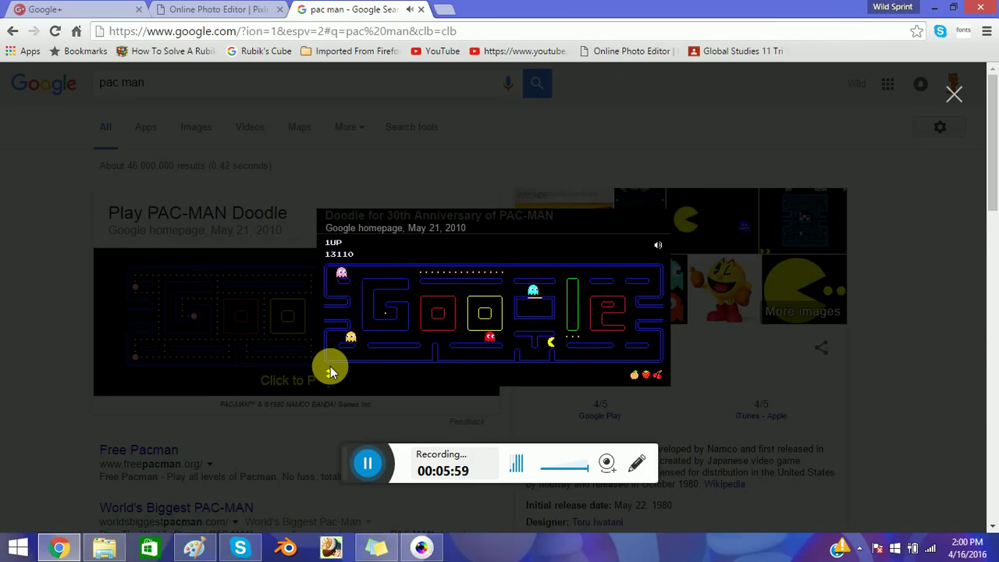
key("Up")
key("Down")
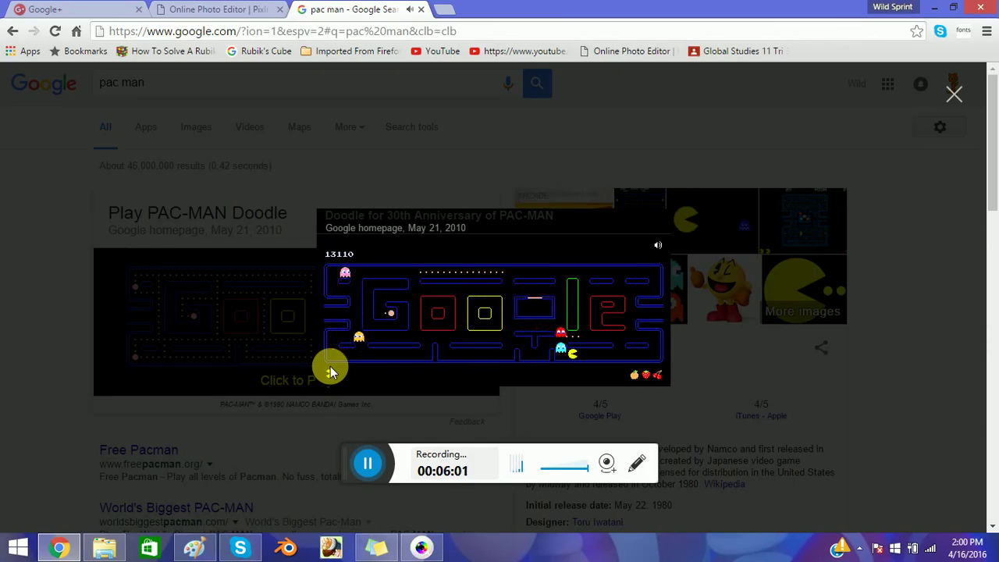
key("Right")
Clear the remaining upper rows and left column, reaching the last power pellet at 13350.
key("Up")
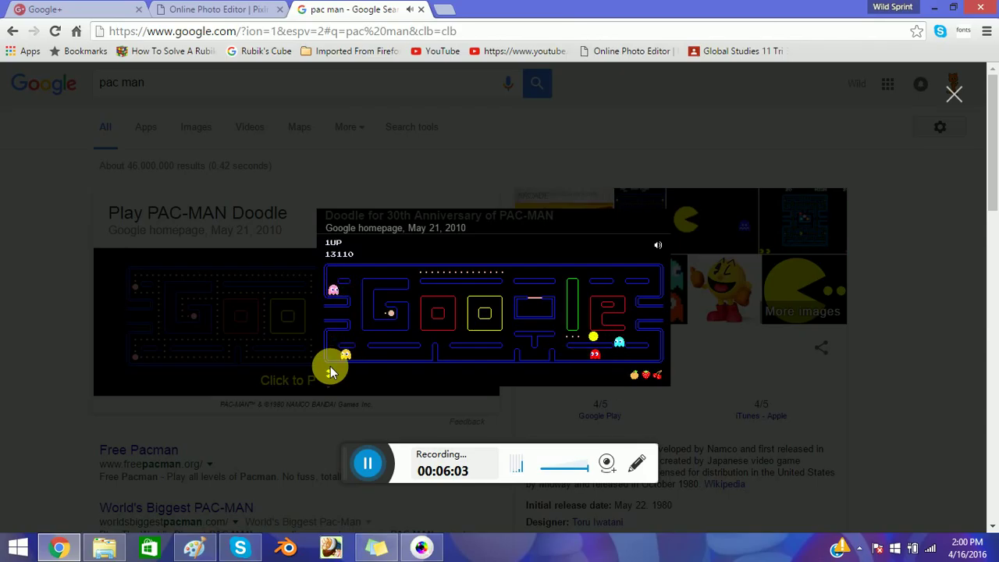
key("Left")
key("Up")
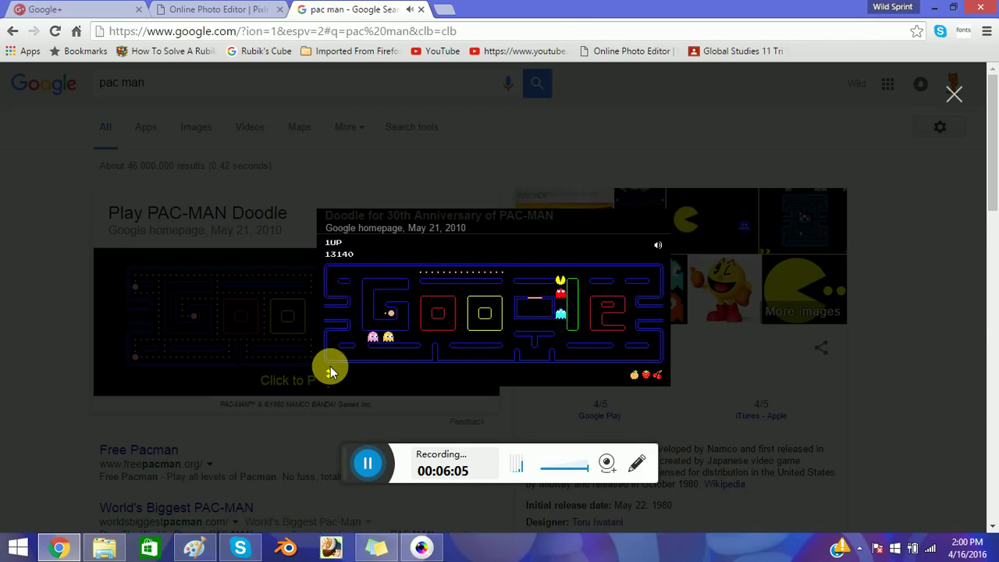
key("Left")
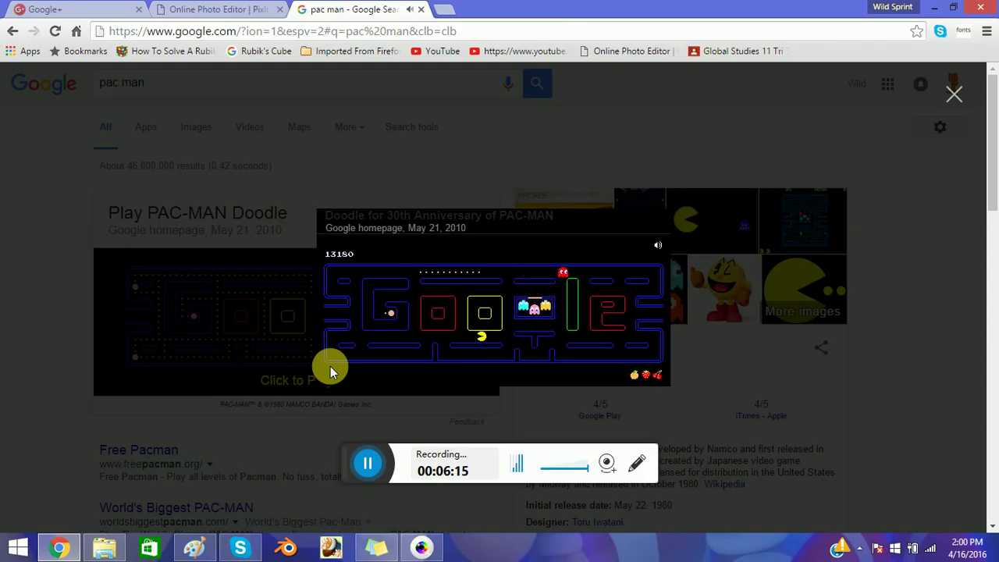
key("Up")
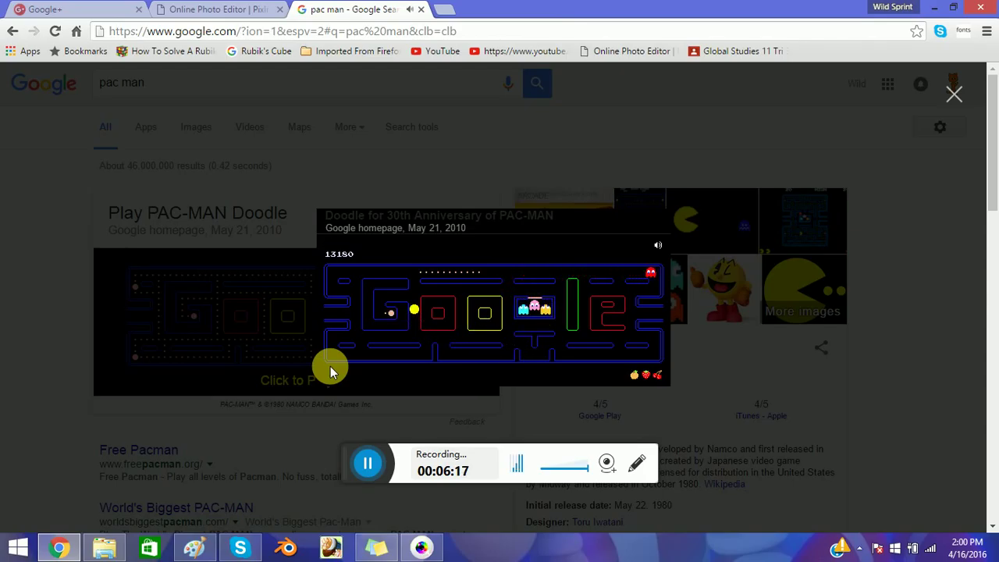
key("Right")
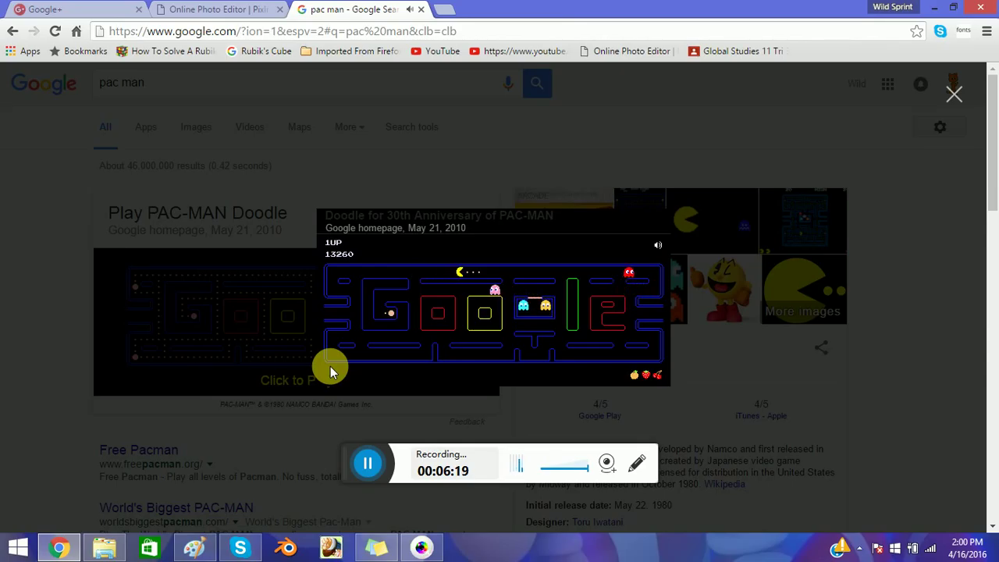
key("Left")
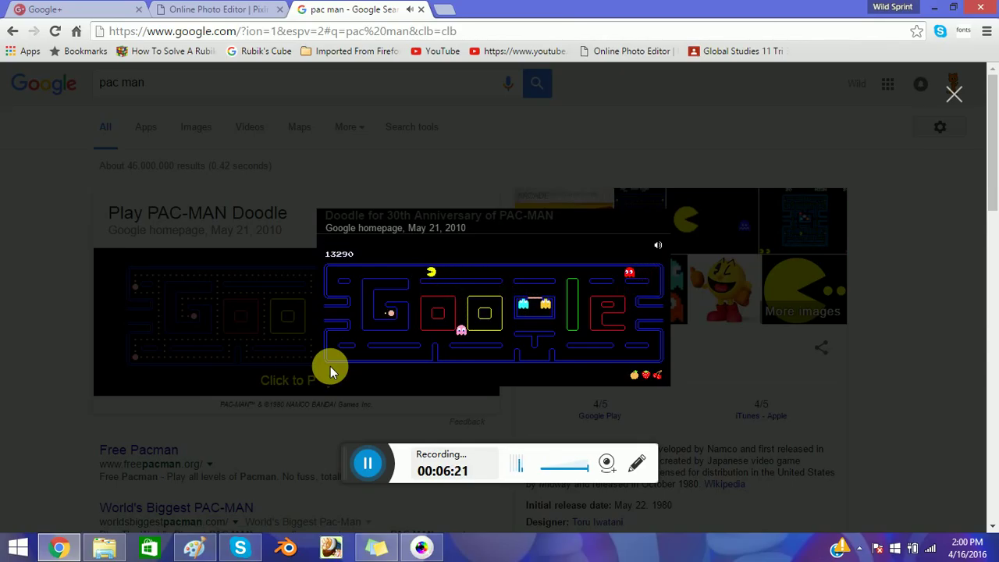
key("Down")
key("Left")
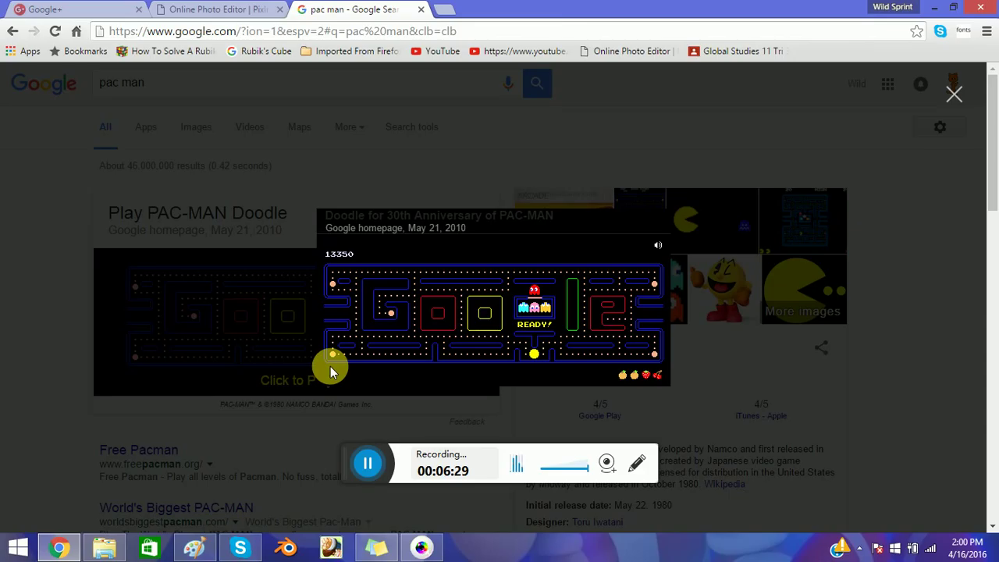
Start the new level, eating dots through the left and lower corridors.
key("Up")
key("Left")
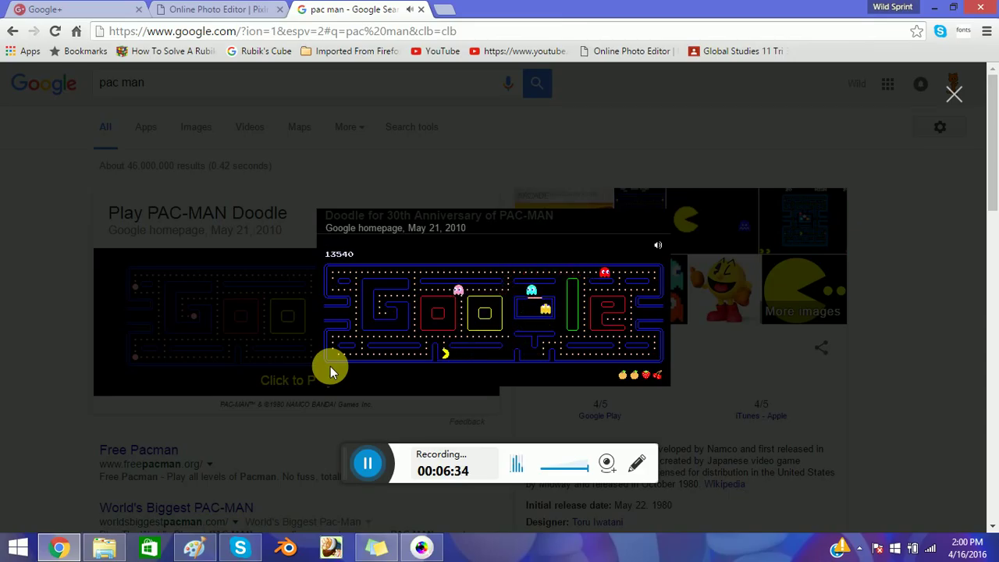
key("Up")
key("Left")
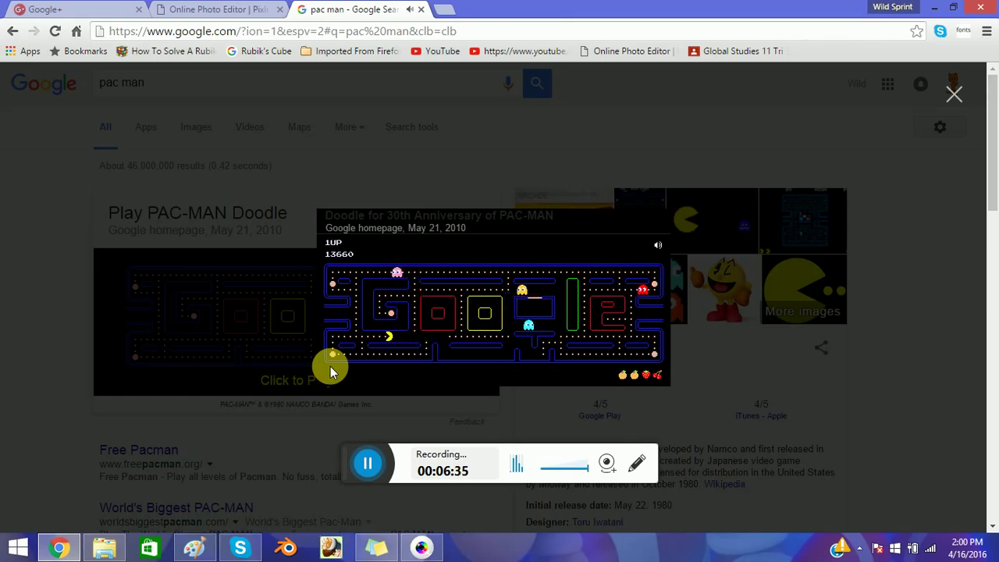
key("Down")
key("Right")
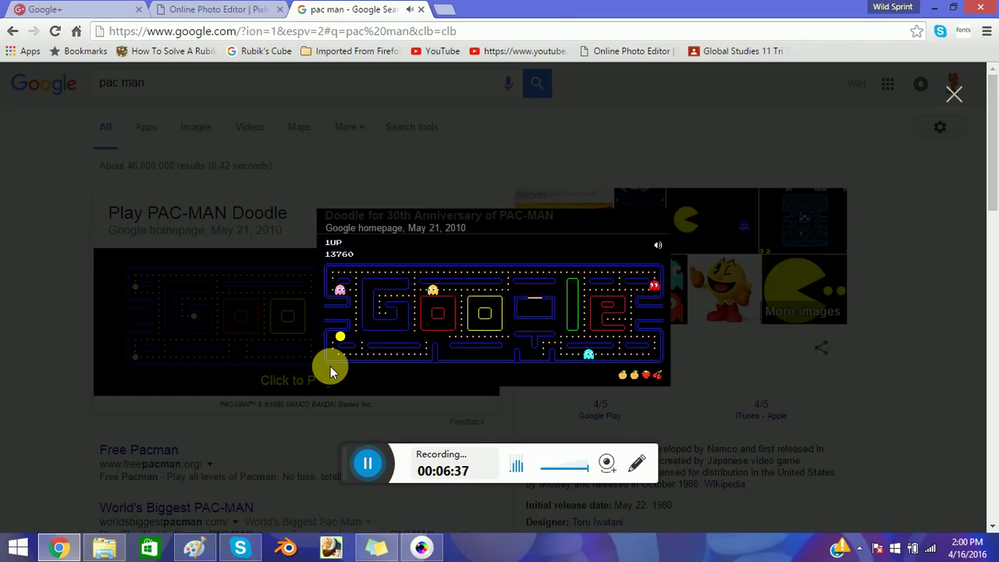
key("Right")
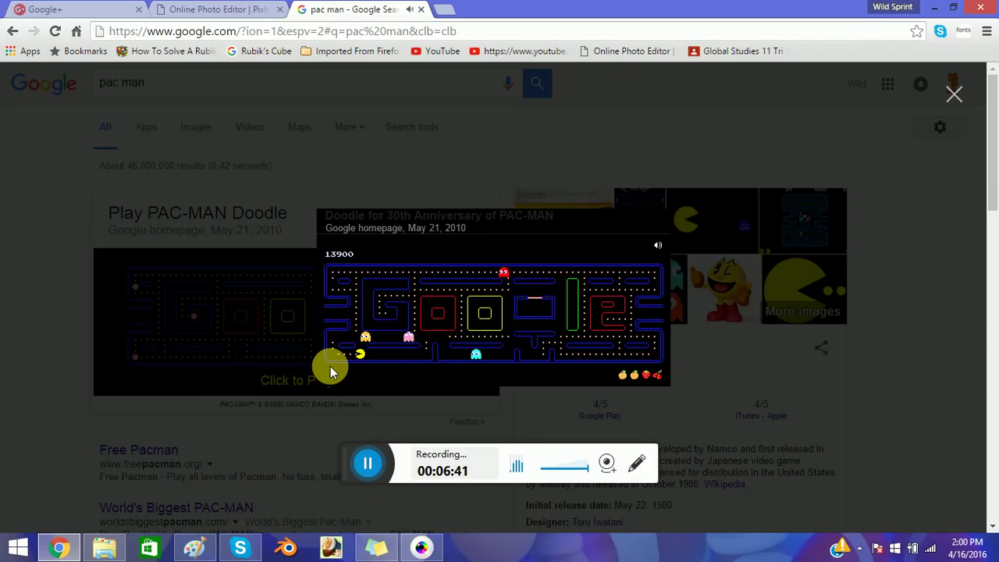
Grab power pellets and eat blue ghosts along the left corridor and top row.
key("Up")
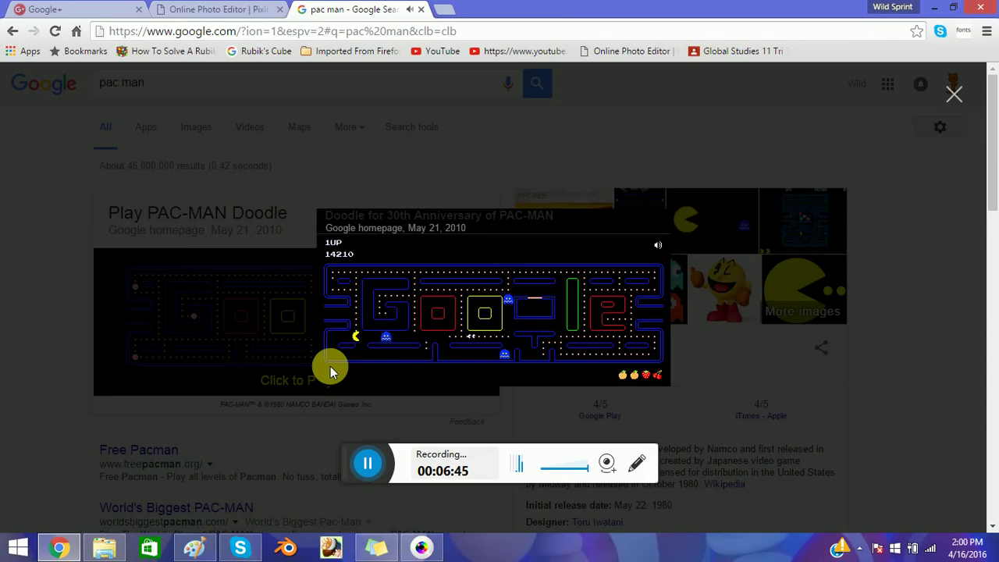
key("Up")
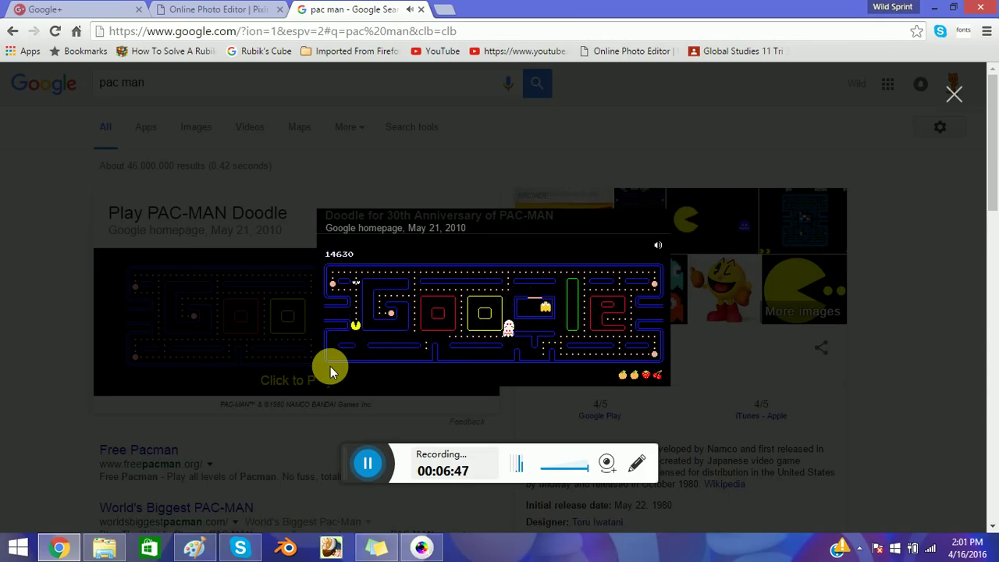
key("Right")
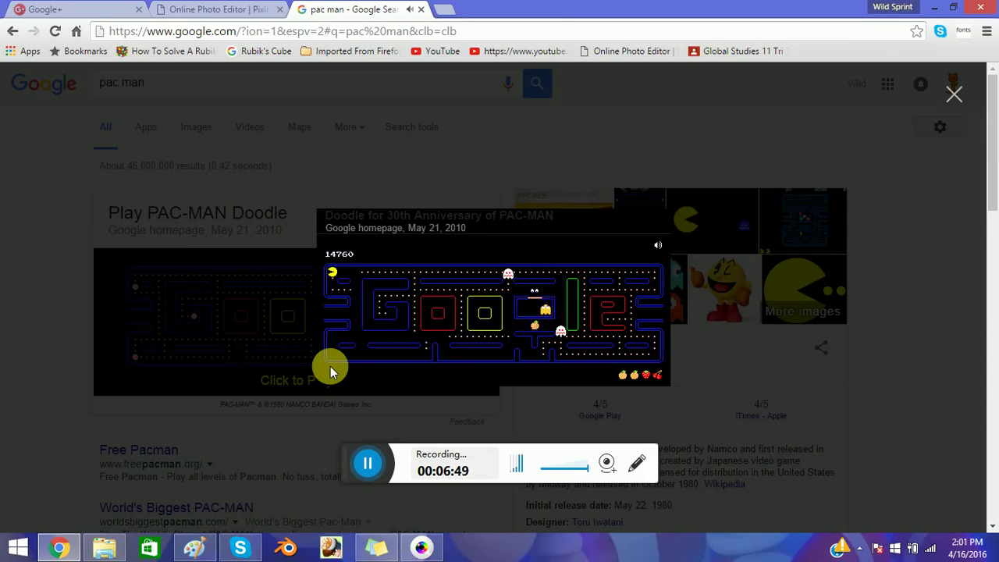
key("Down")
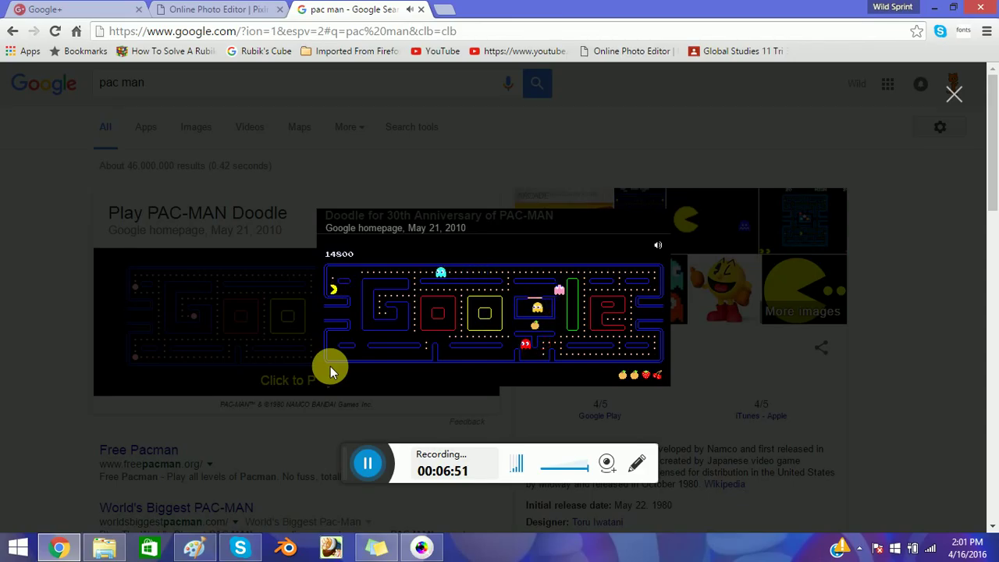
key("Up")
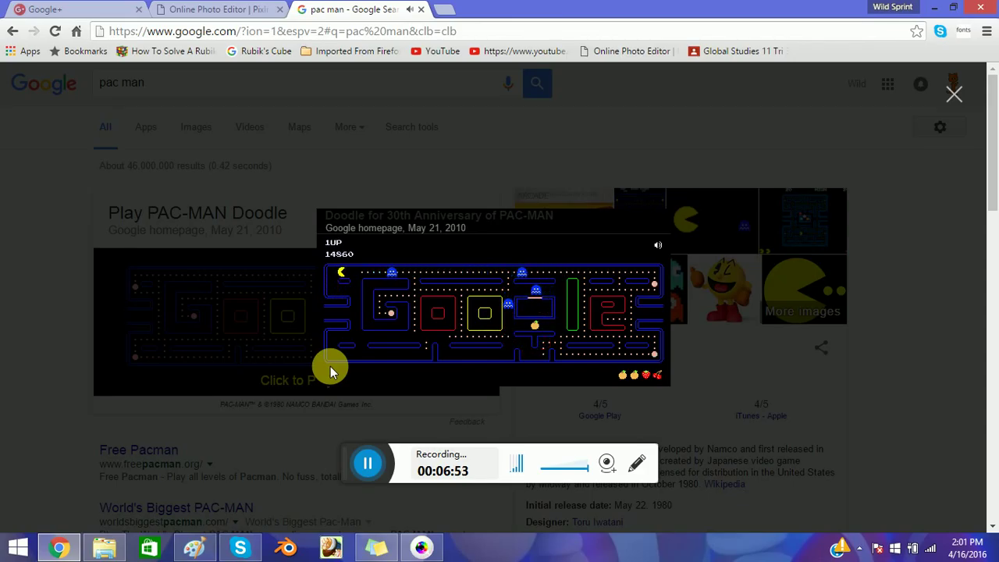
key("Right")
Run down the middle corridor to the bottom row until Game Over at 15190.
key("Down")
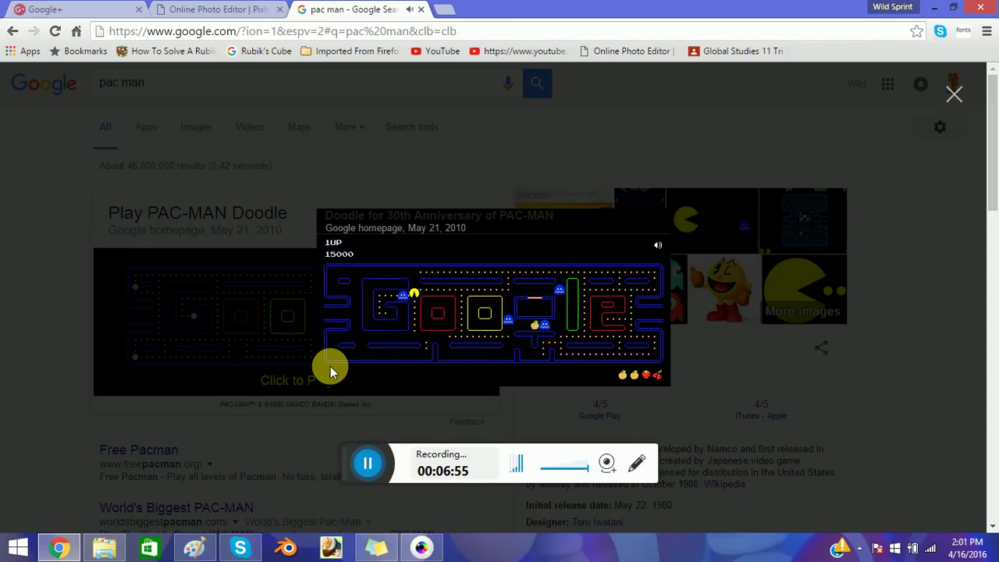
key("Down")
key("Right")
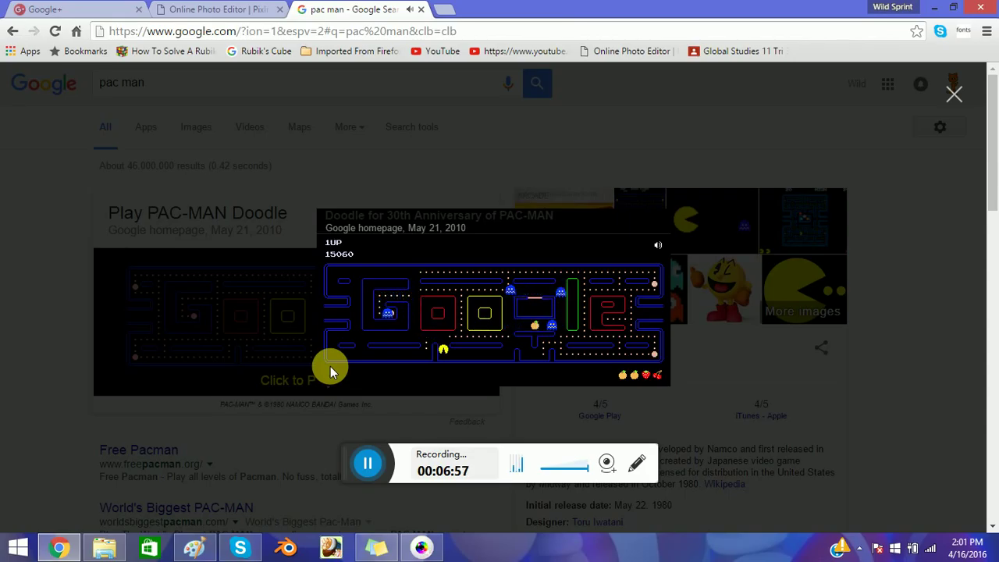
key("Up")
key("Left")
key("Right")
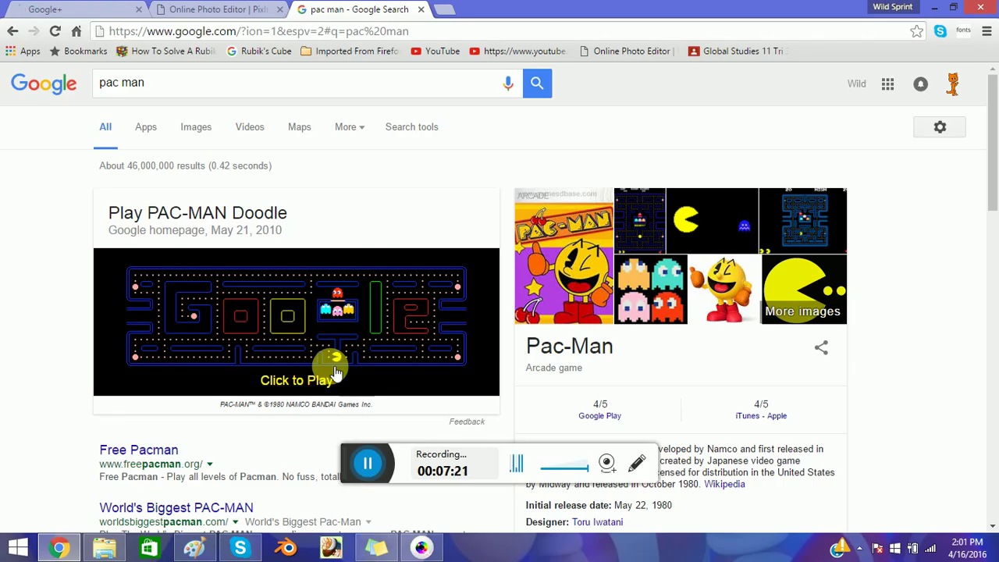
scroll(335, 371, "down", 1)
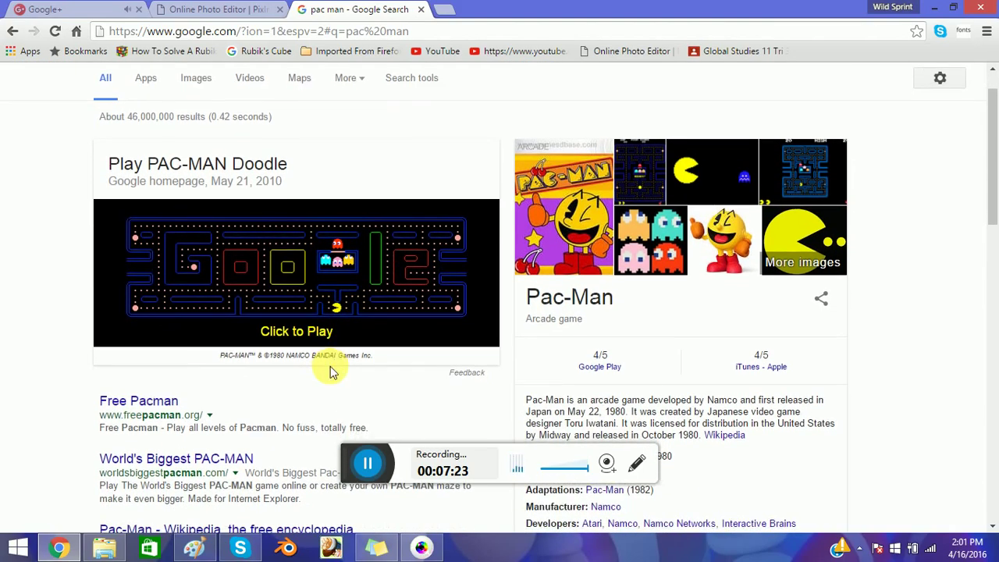
scroll(332, 369, "down", 1)
scroll(330, 369, "up", 1)
scroll(330, 369, "down", 1)
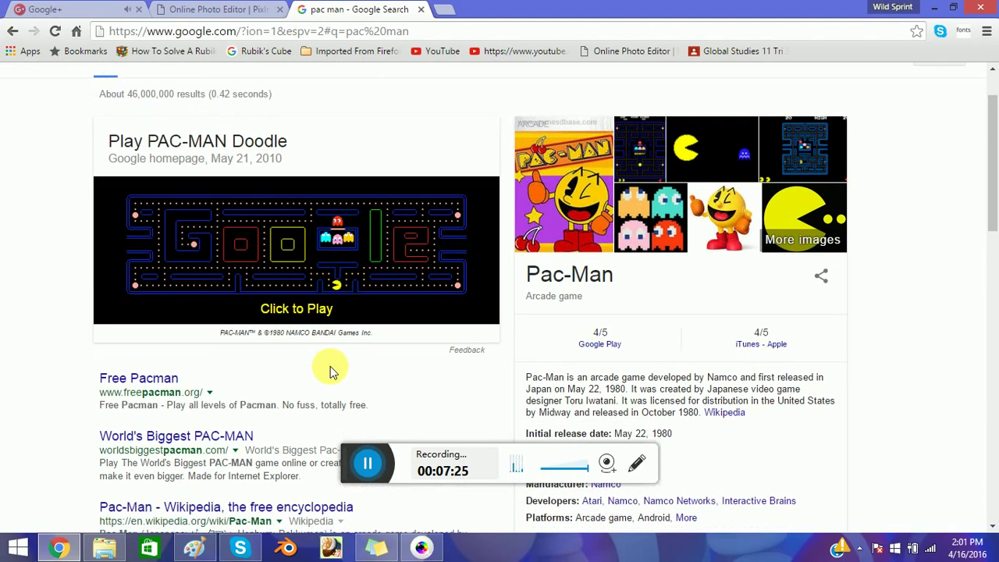